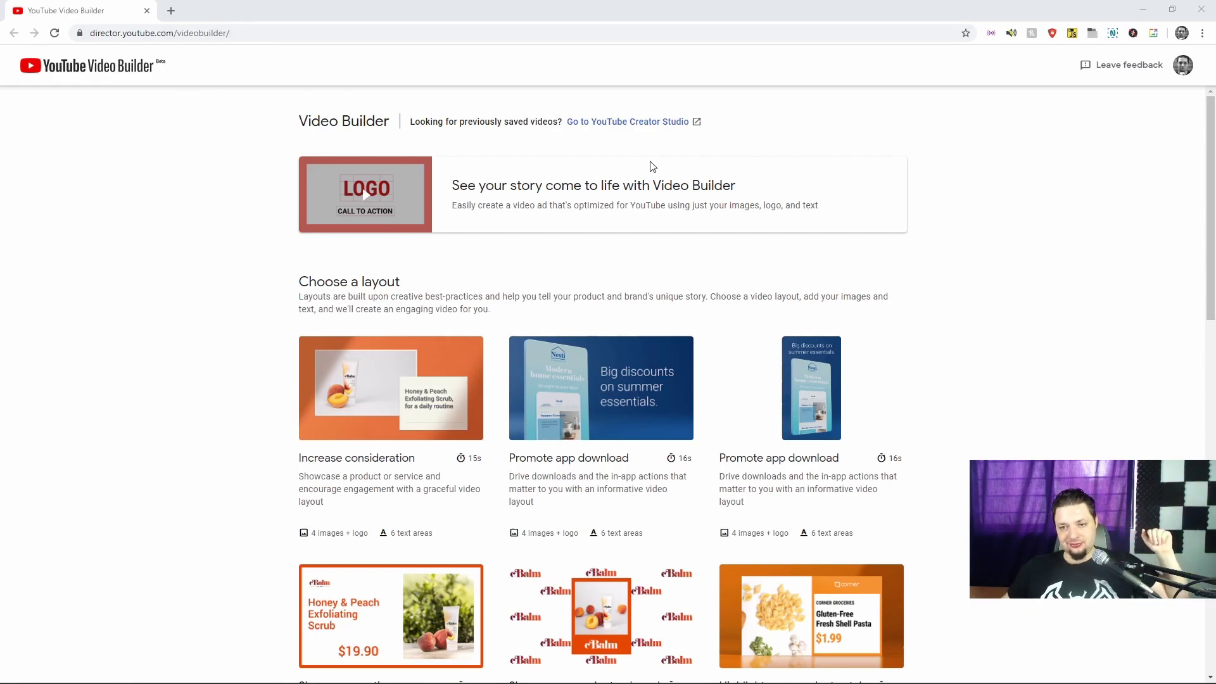
Step: Browse the layout gallery, comparing the 15s and 16s layouts and previewing Promote app download
scroll(863, 190, down, 3)
scroll(815, 195, up, 2)
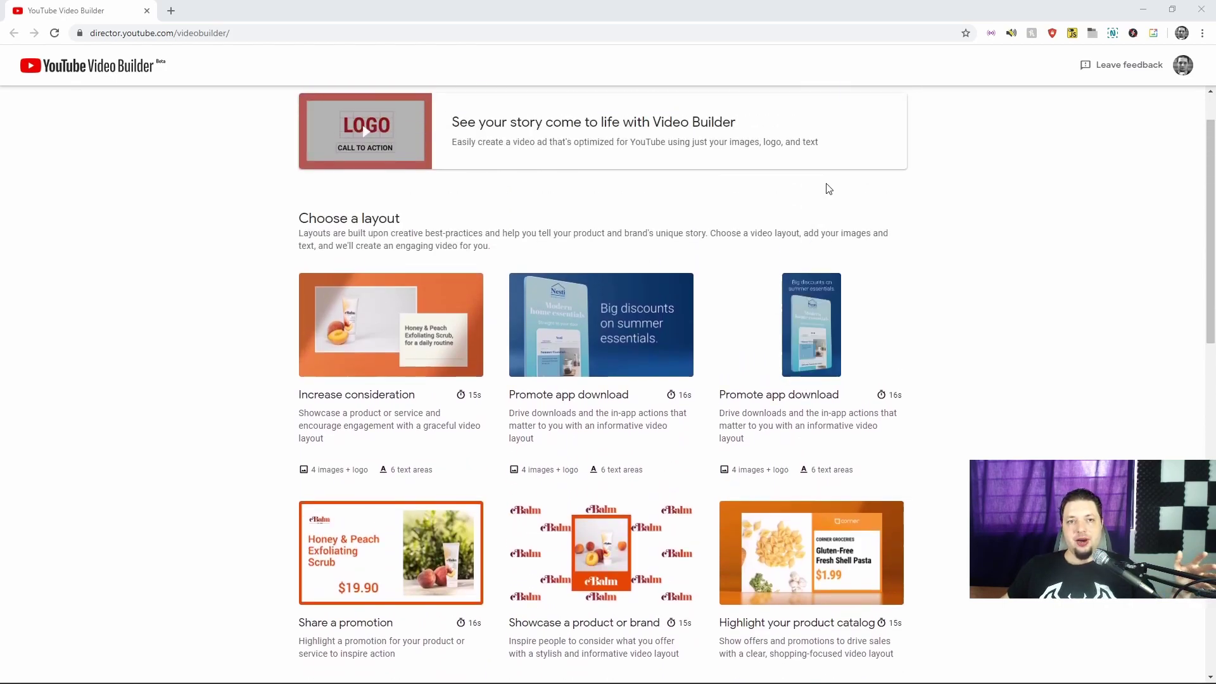
scroll(697, 223, down, 5)
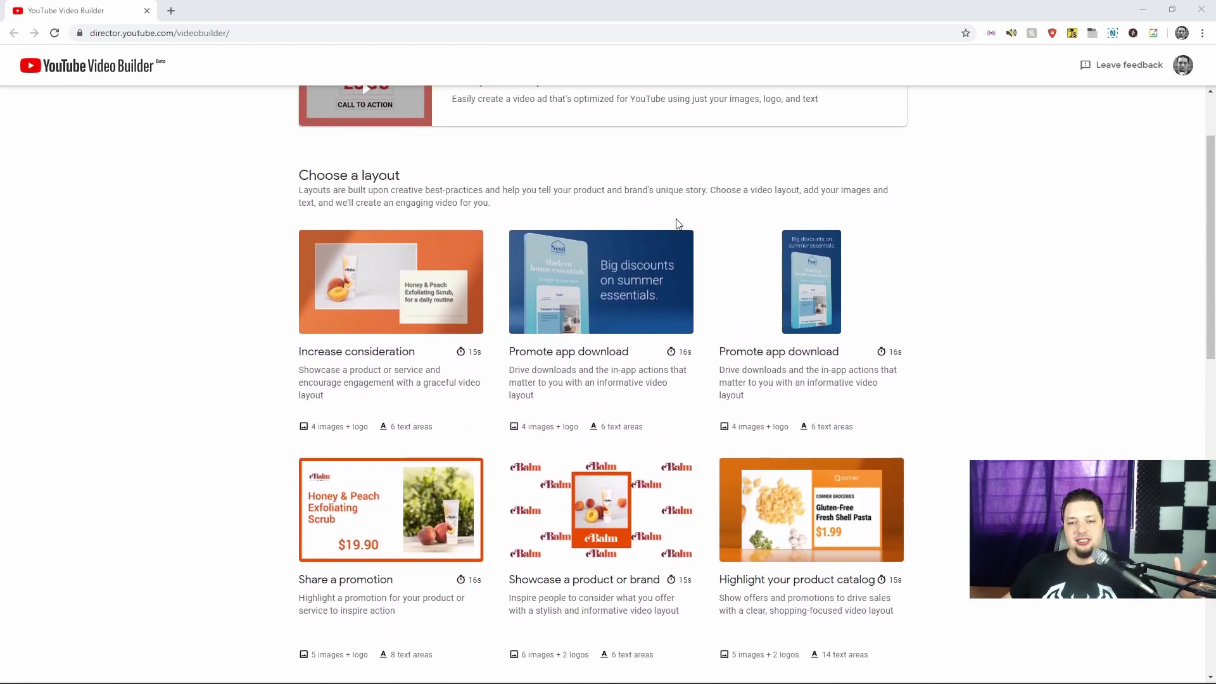
scroll(869, 256, down, 2)
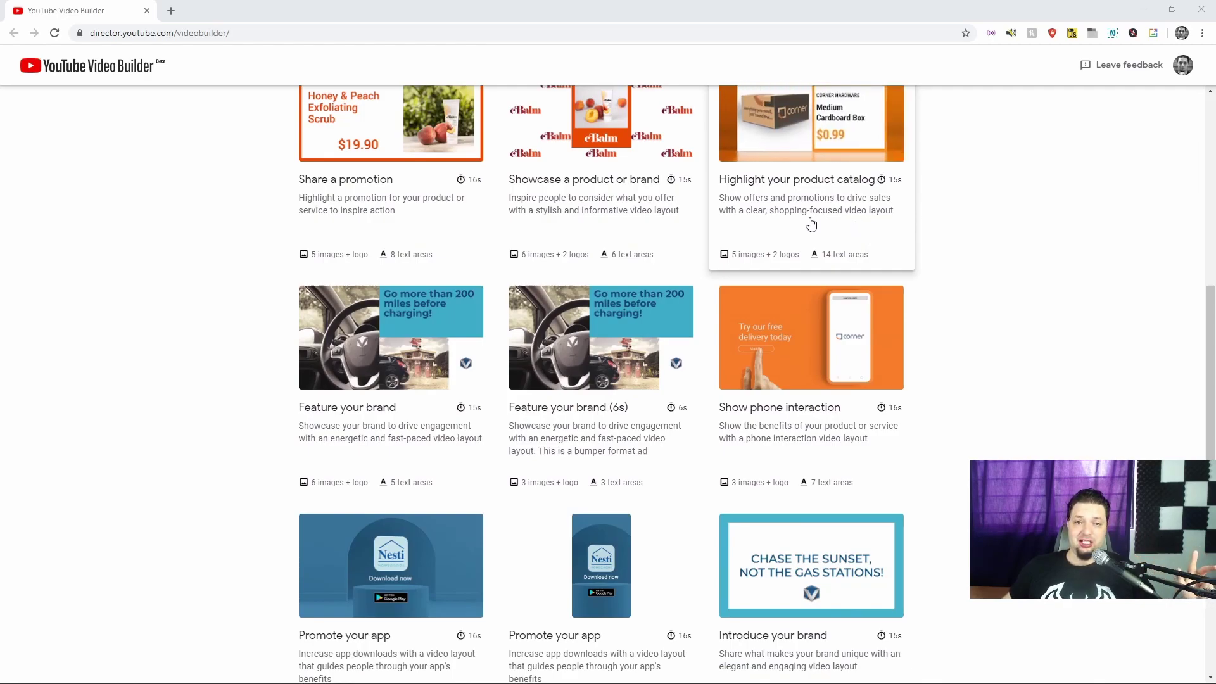
scroll(808, 222, down, 6)
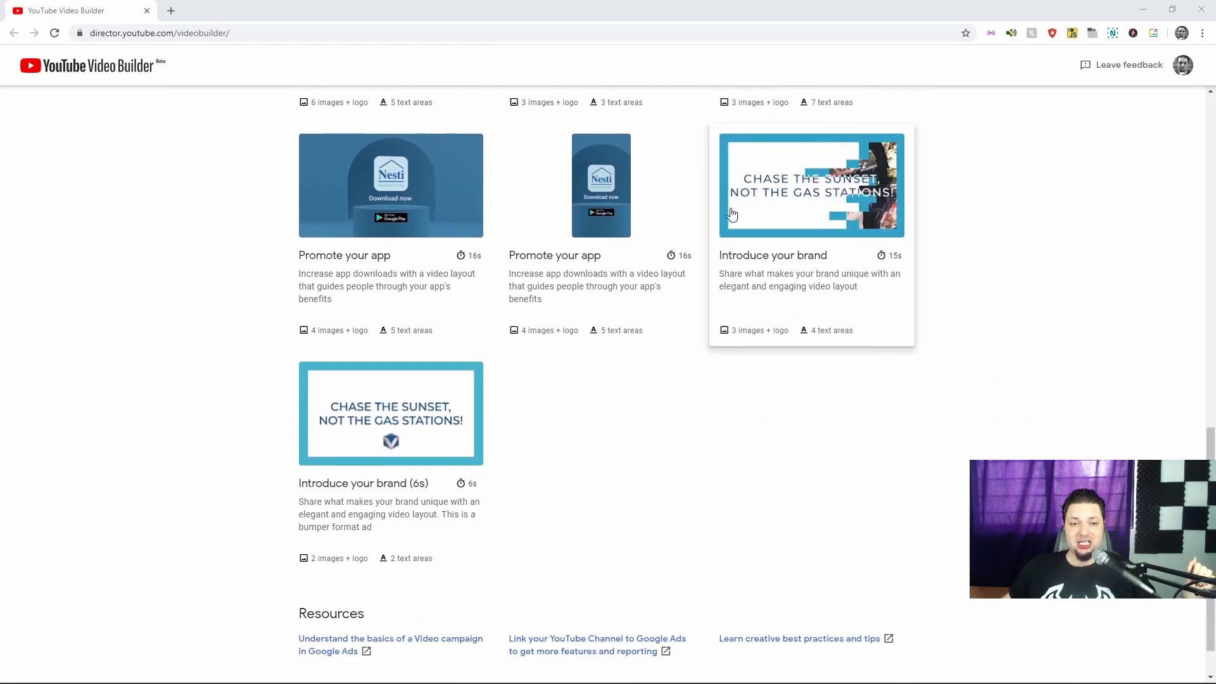
scroll(994, 283, up, 20)
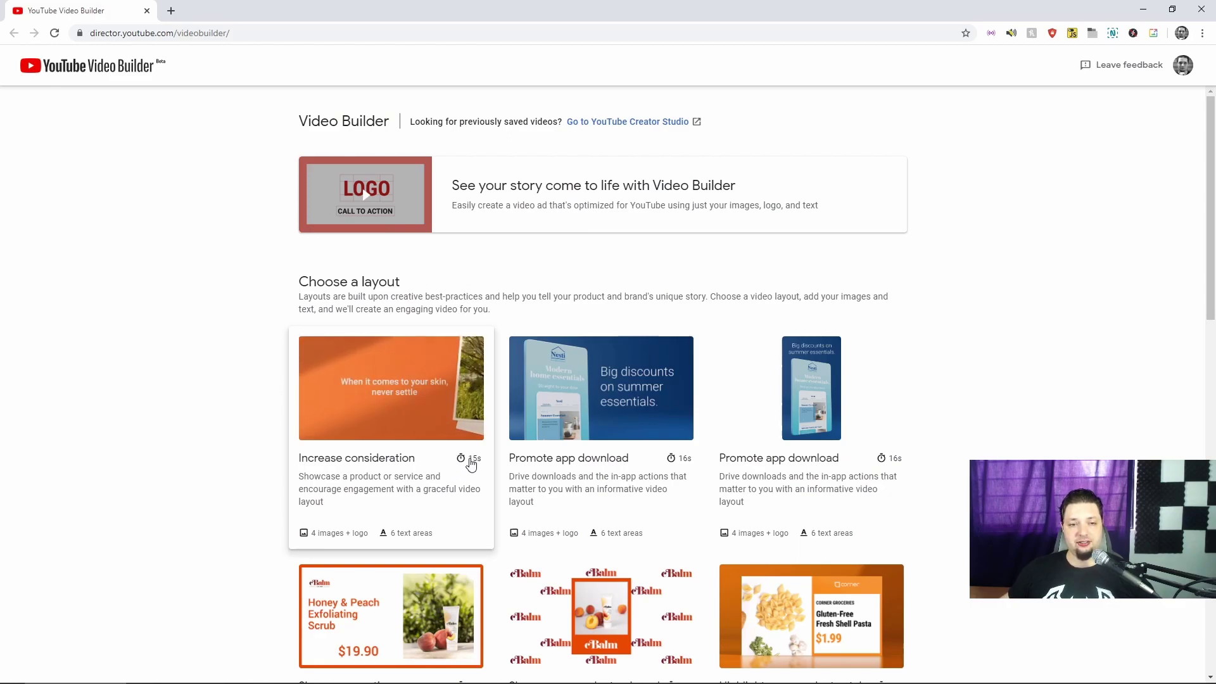
double_click(471, 461)
double_click(687, 459)
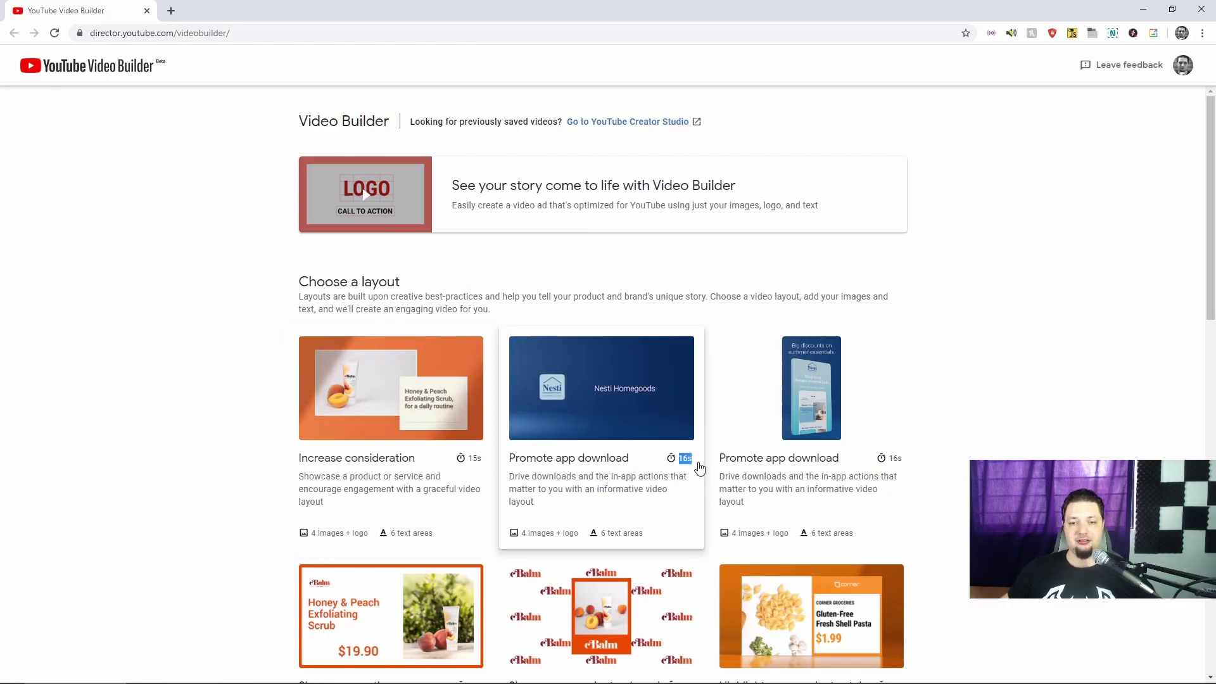
click(699, 468)
click(955, 388)
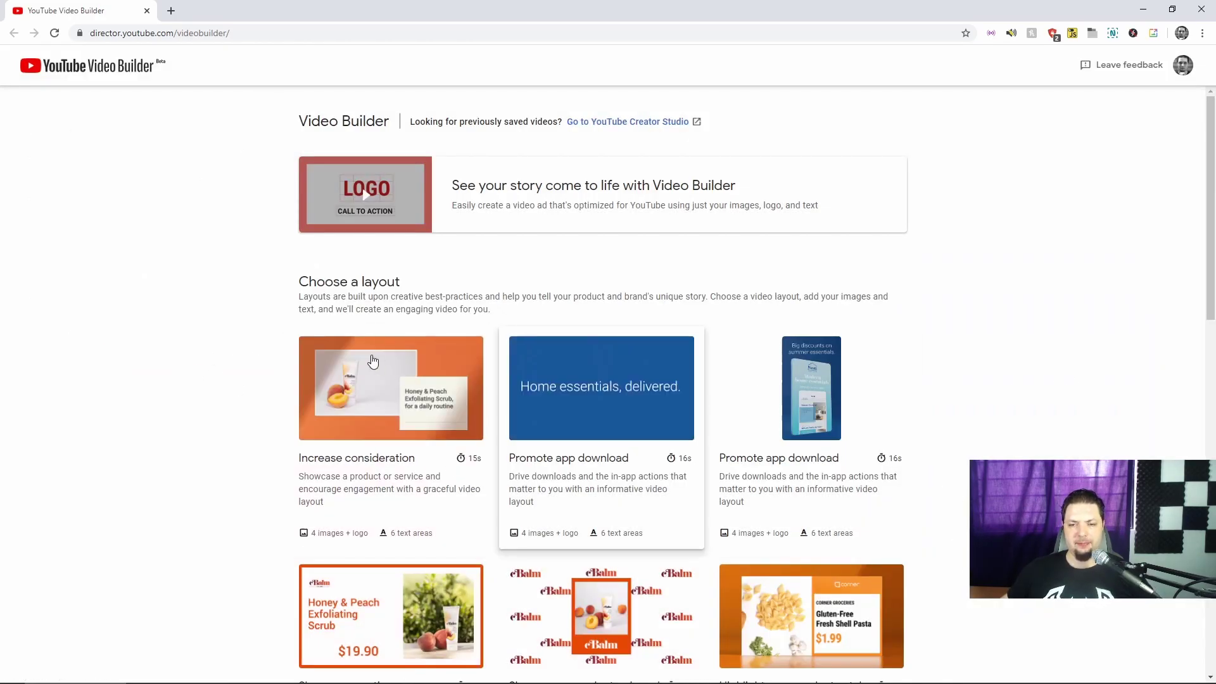
Step: Preview the Introduce your brand (6s) layout and start a new video from it
scroll(956, 497, down, 15)
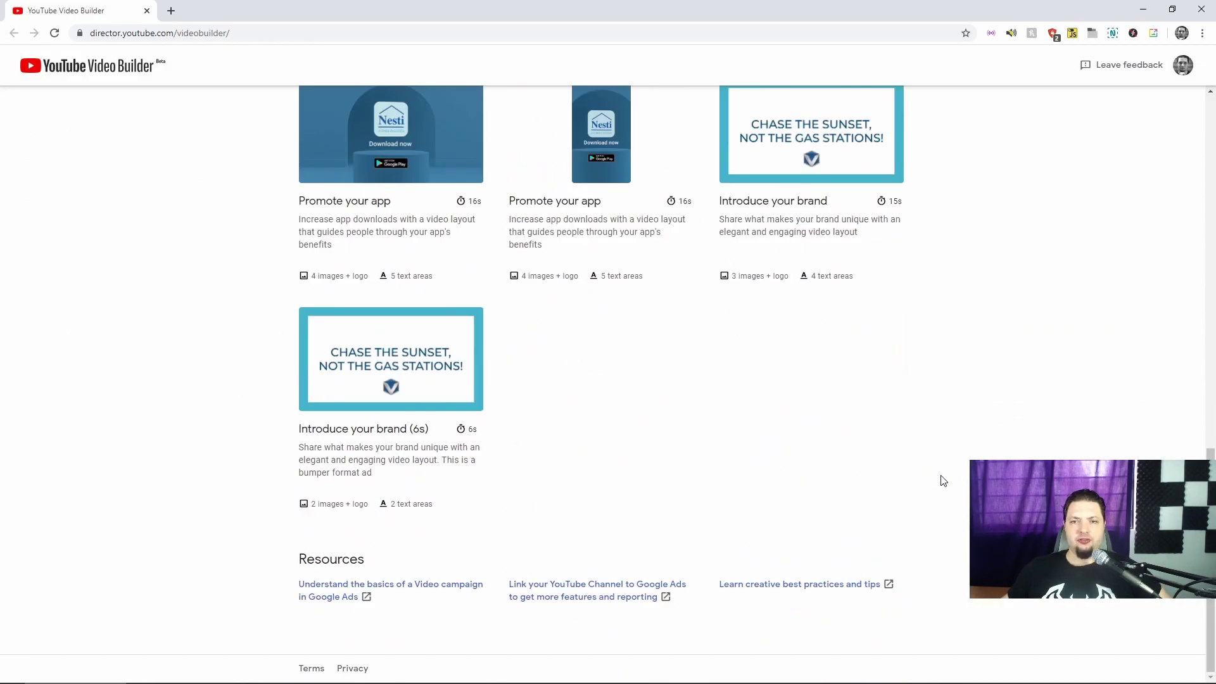
scroll(937, 475, up, 5)
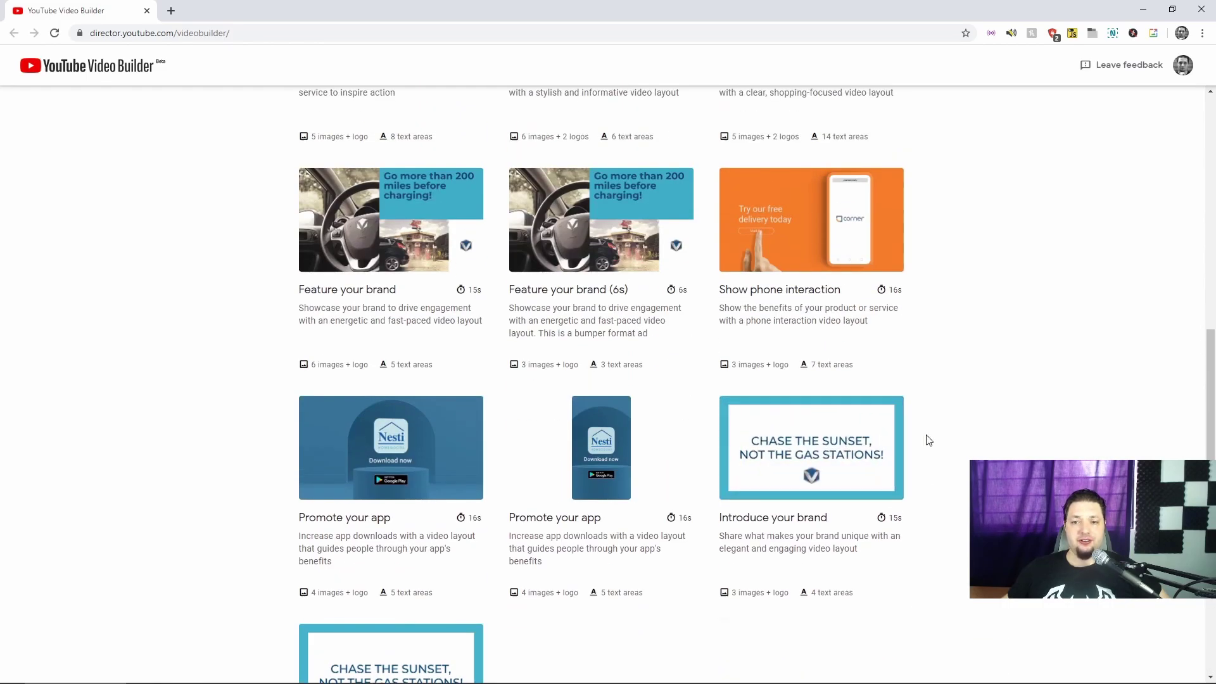
scroll(925, 440, down, 5)
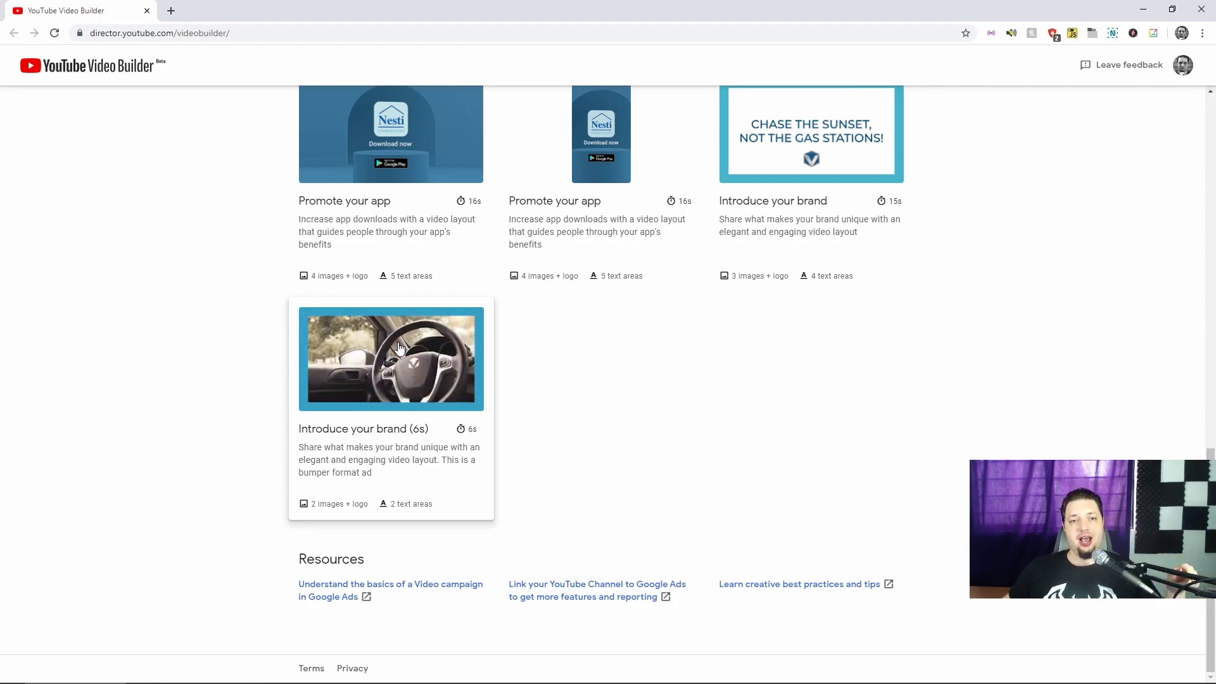
click(372, 352)
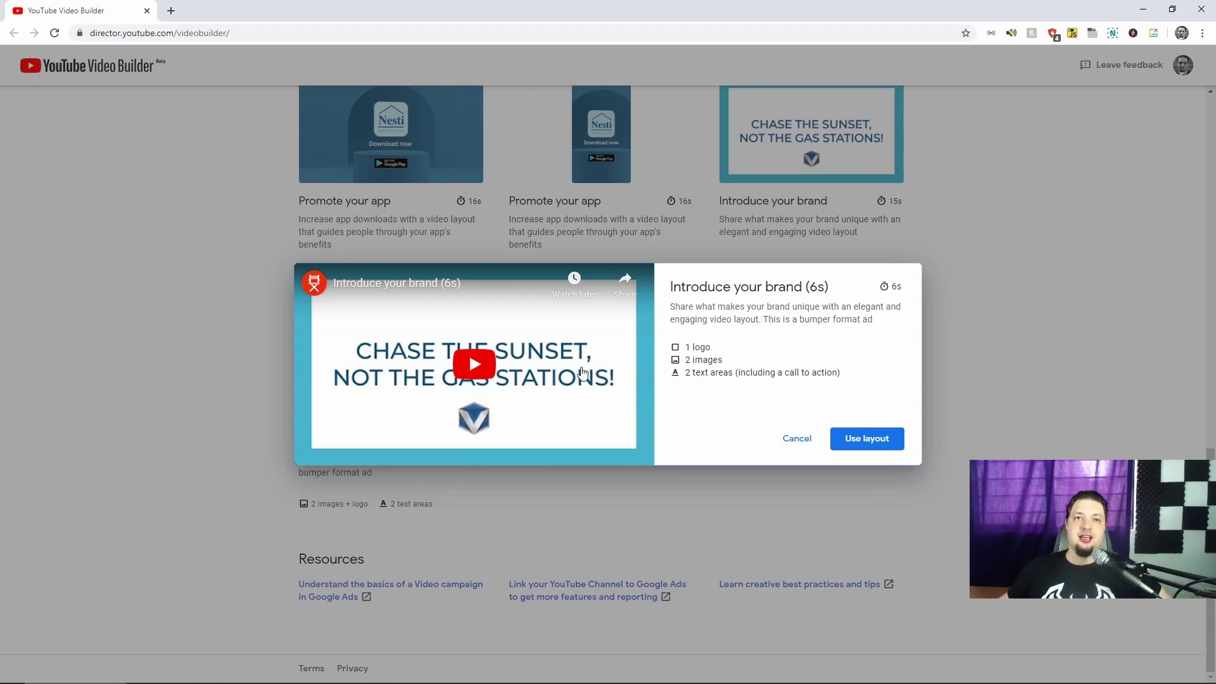
click(868, 436)
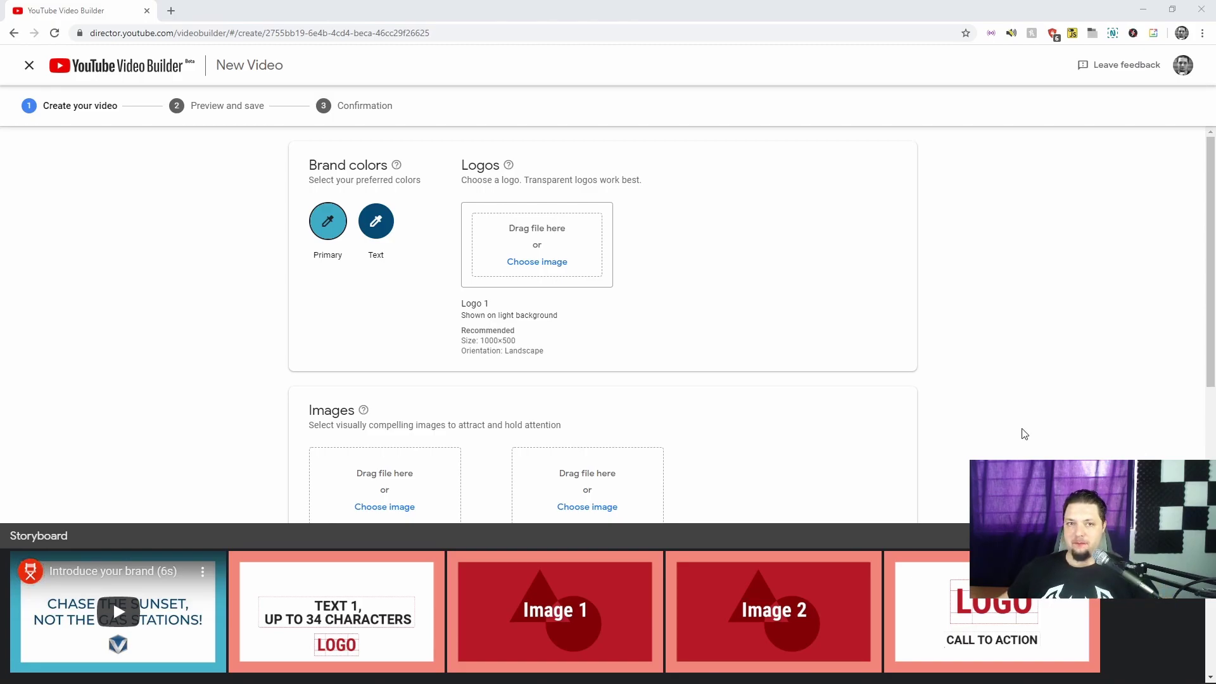
Step: Drop the Website Planet logo file onto the Logos area and review the image slots
drag(1025, 434, 515, 254)
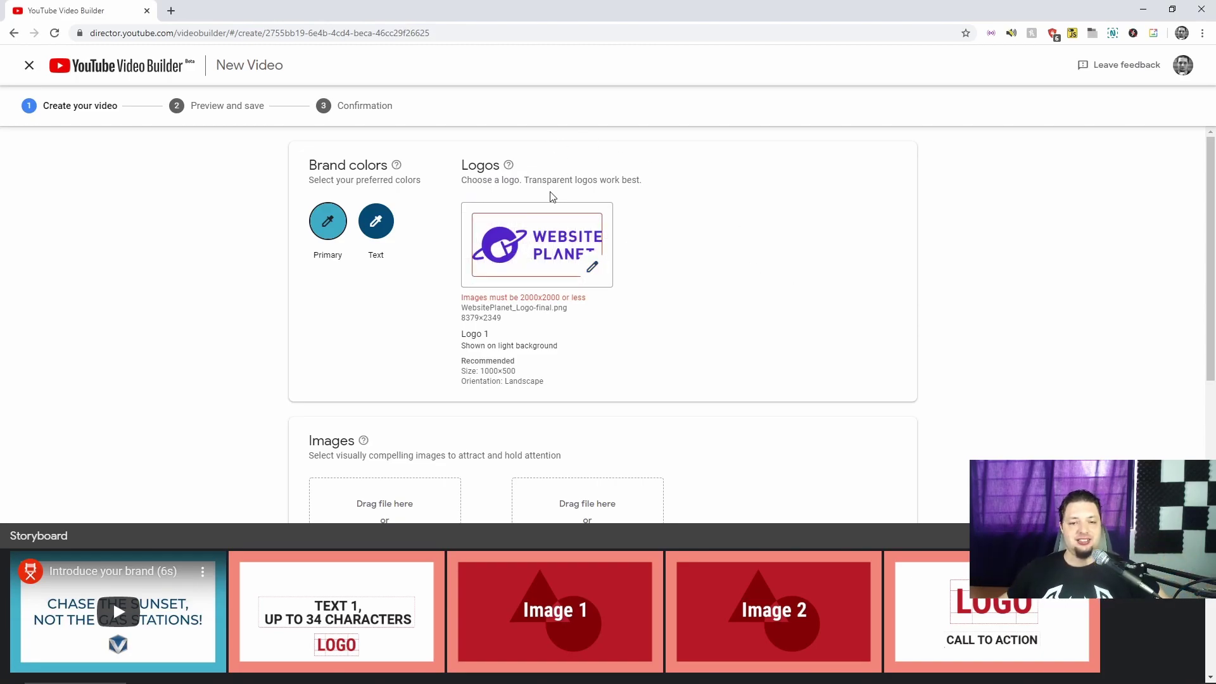
scroll(691, 219, down, 3)
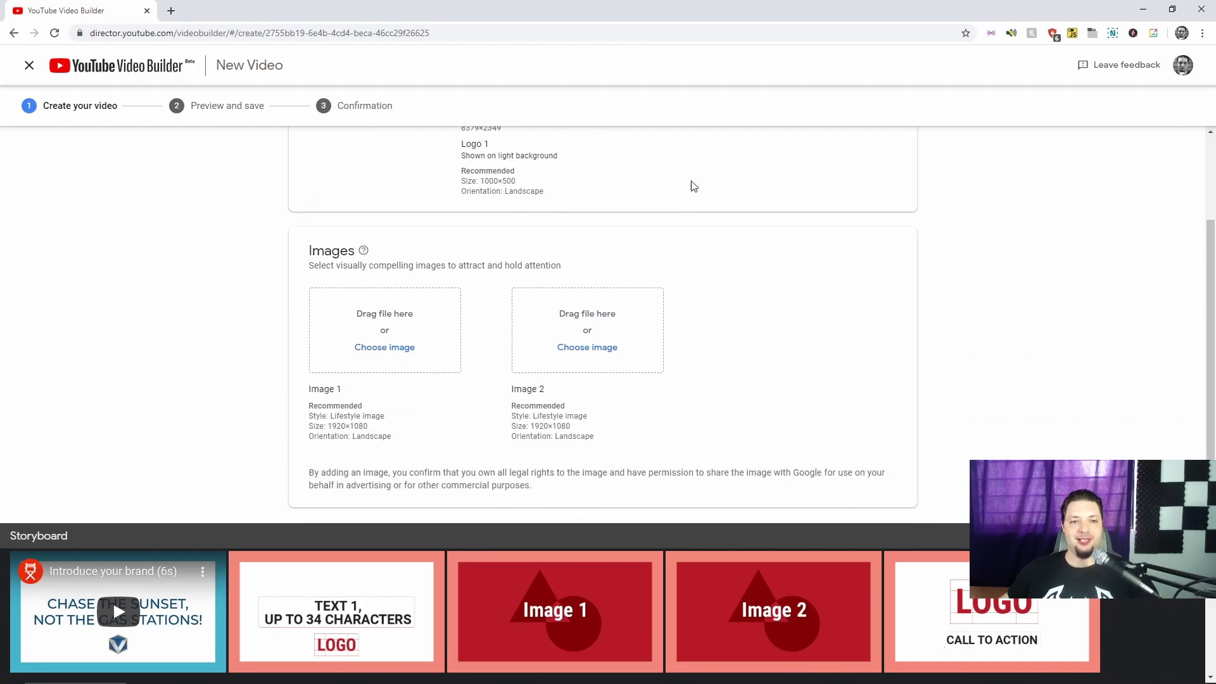
scroll(679, 190, up, 2)
scroll(678, 198, down, 3)
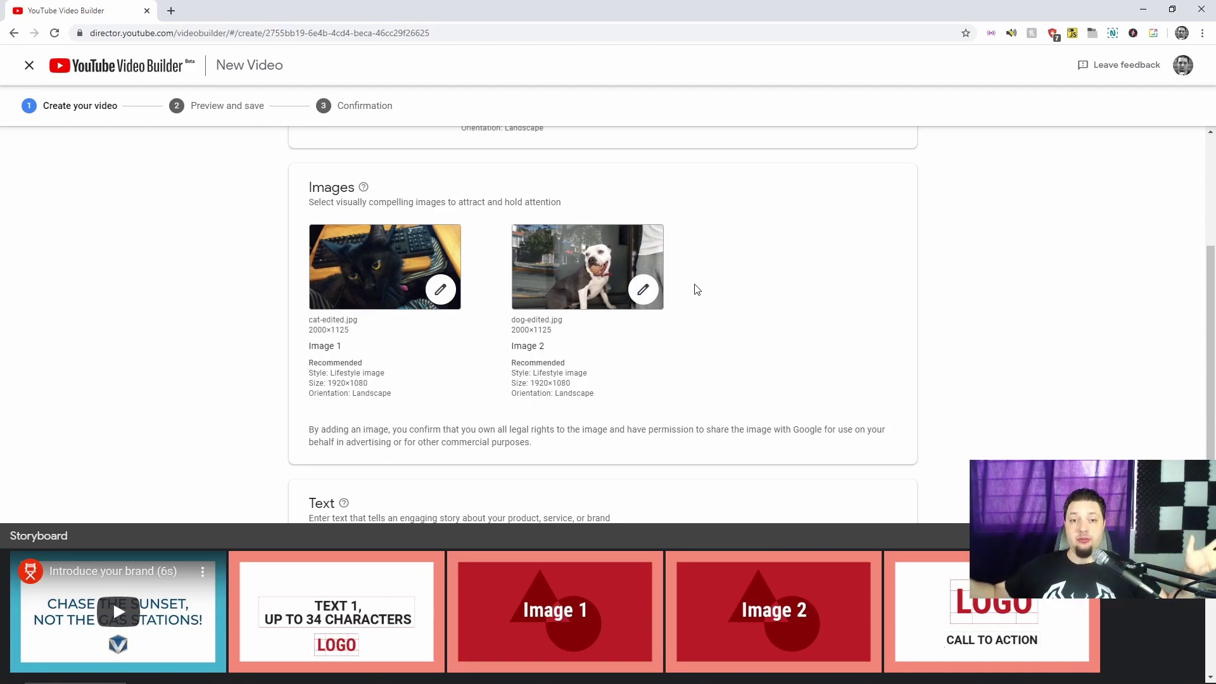
Step: Under the 'Come to Website Planet' message, make the call to action read 'Puppies & Kitties!'
scroll(695, 290, down, 4)
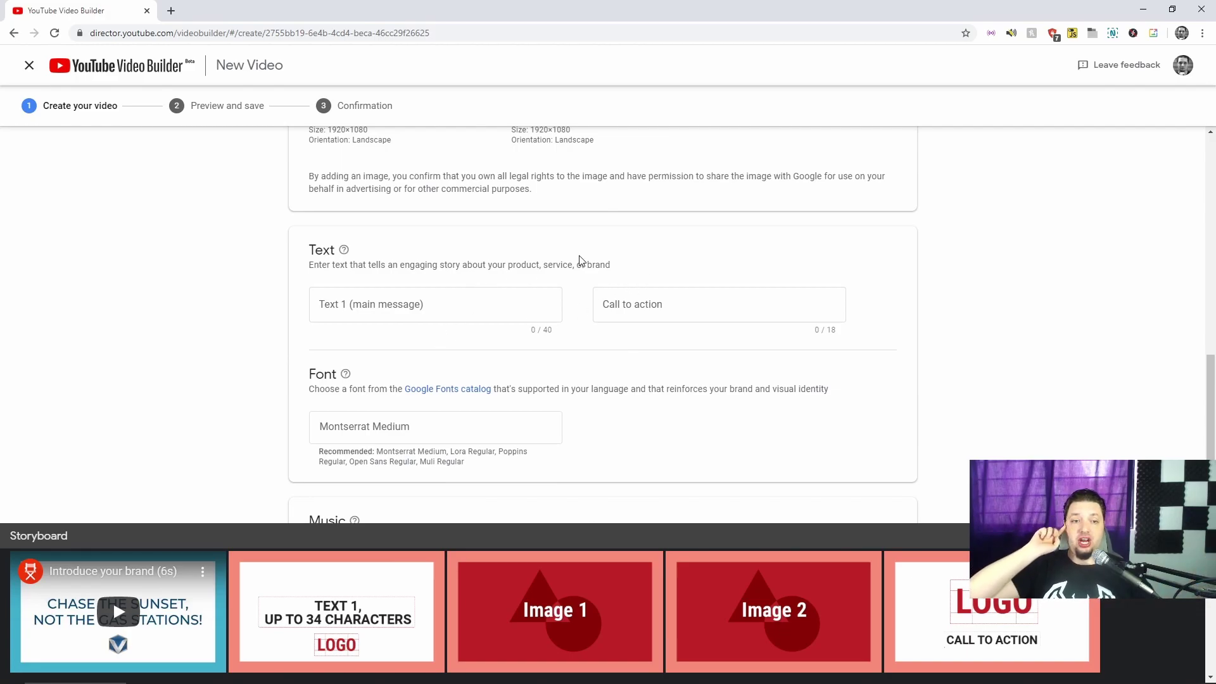
scroll(529, 369, down, 2)
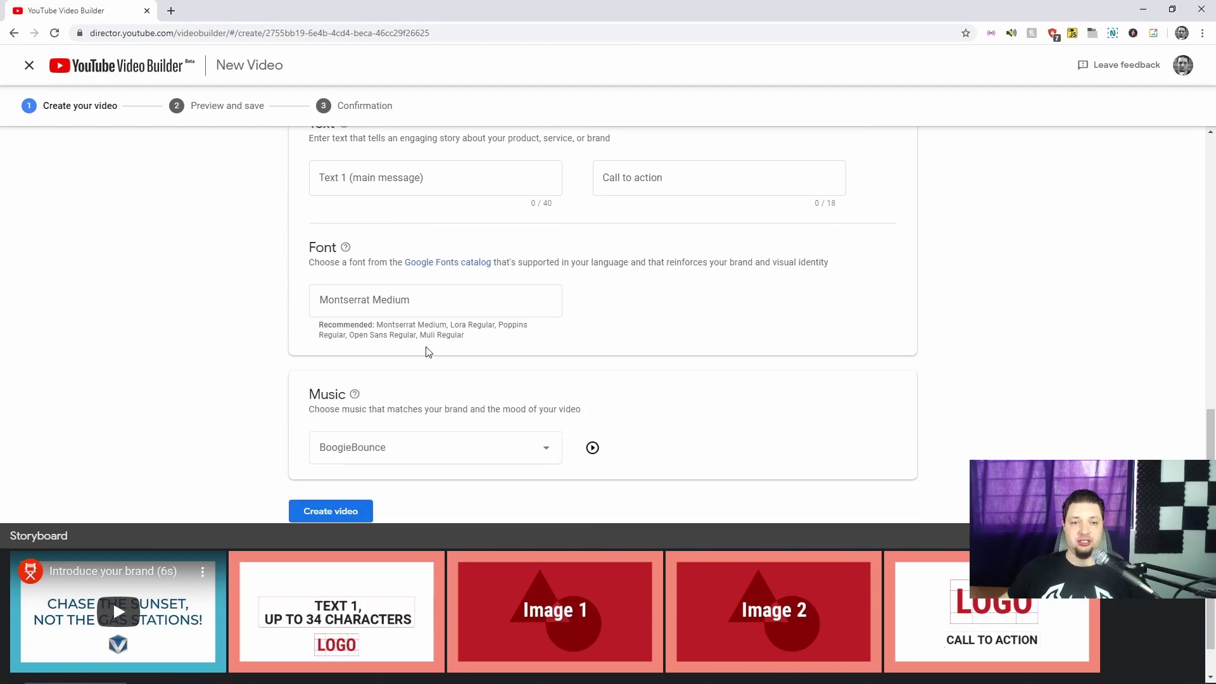
scroll(427, 347, up, 2)
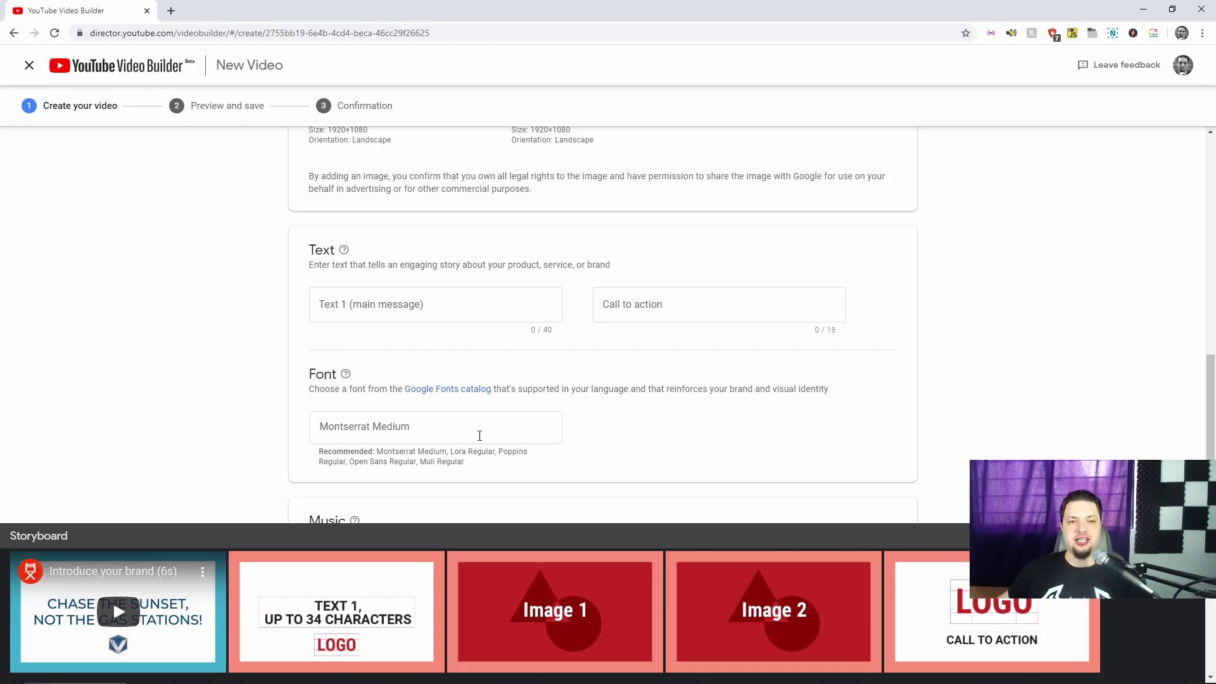
click(367, 306)
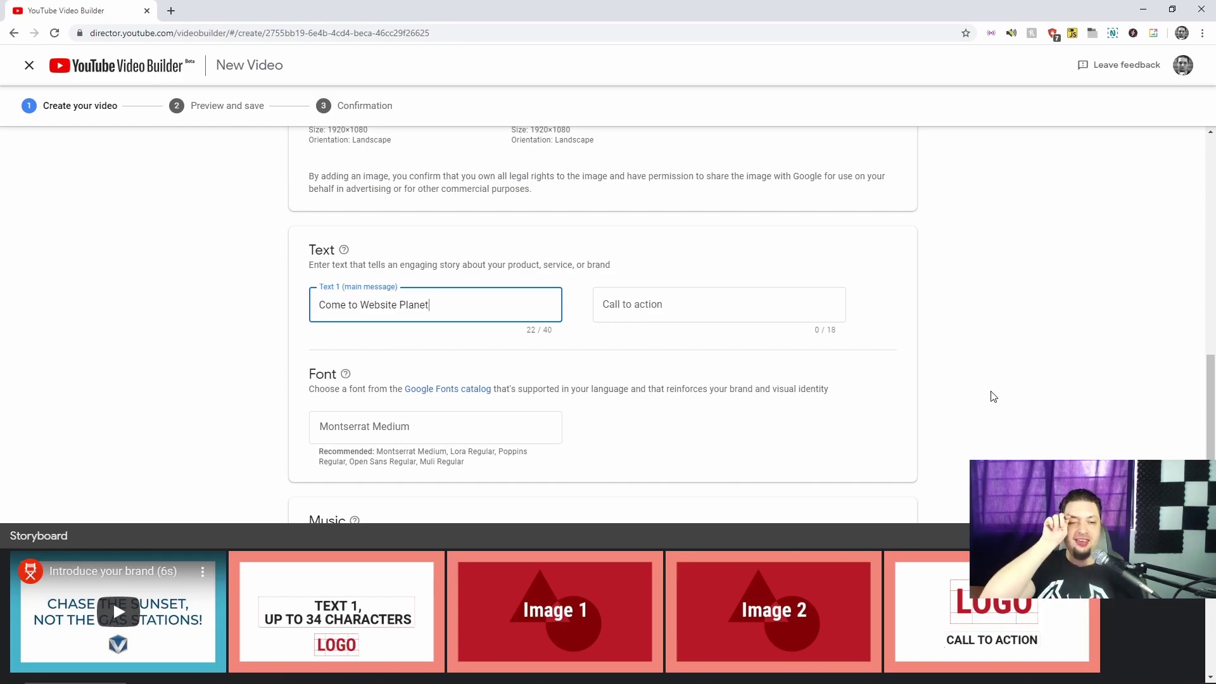
key(Tab)
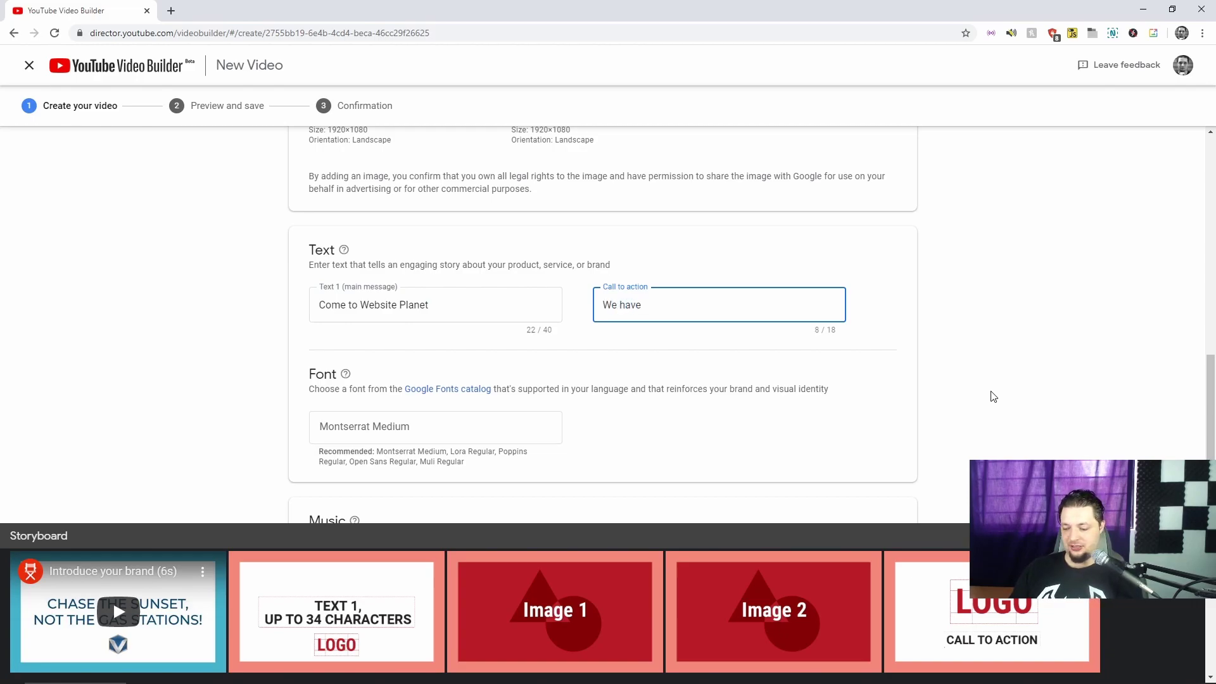
text(We have puppies a)
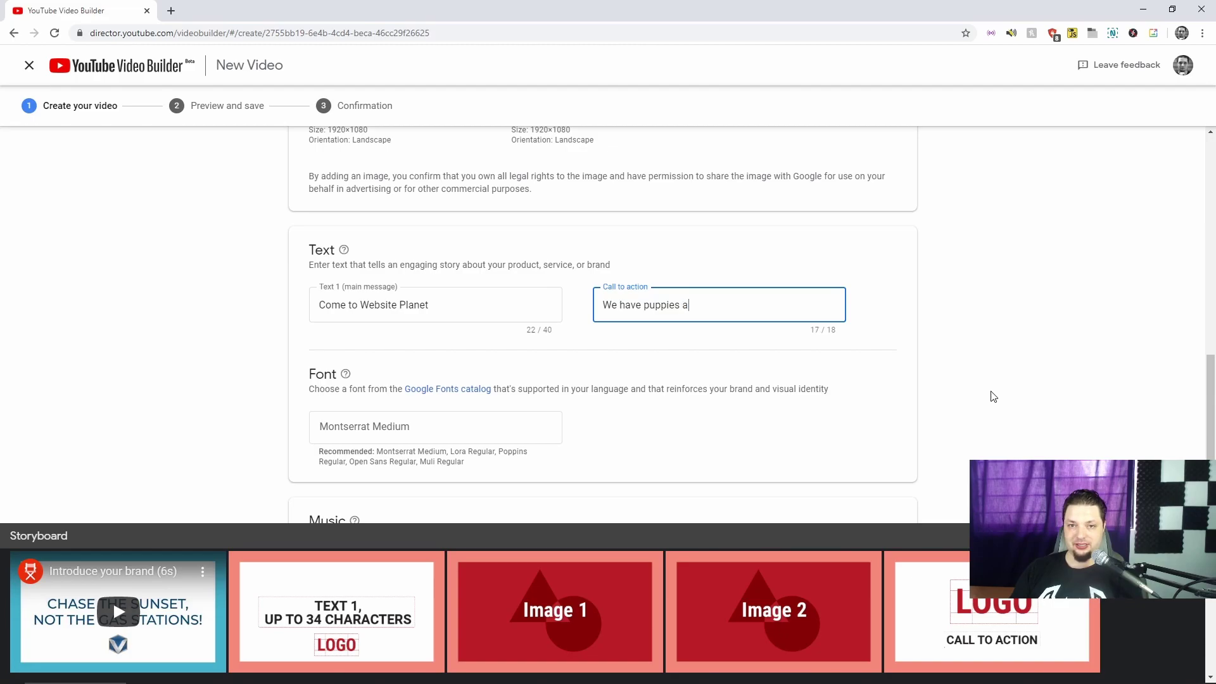
text(n)
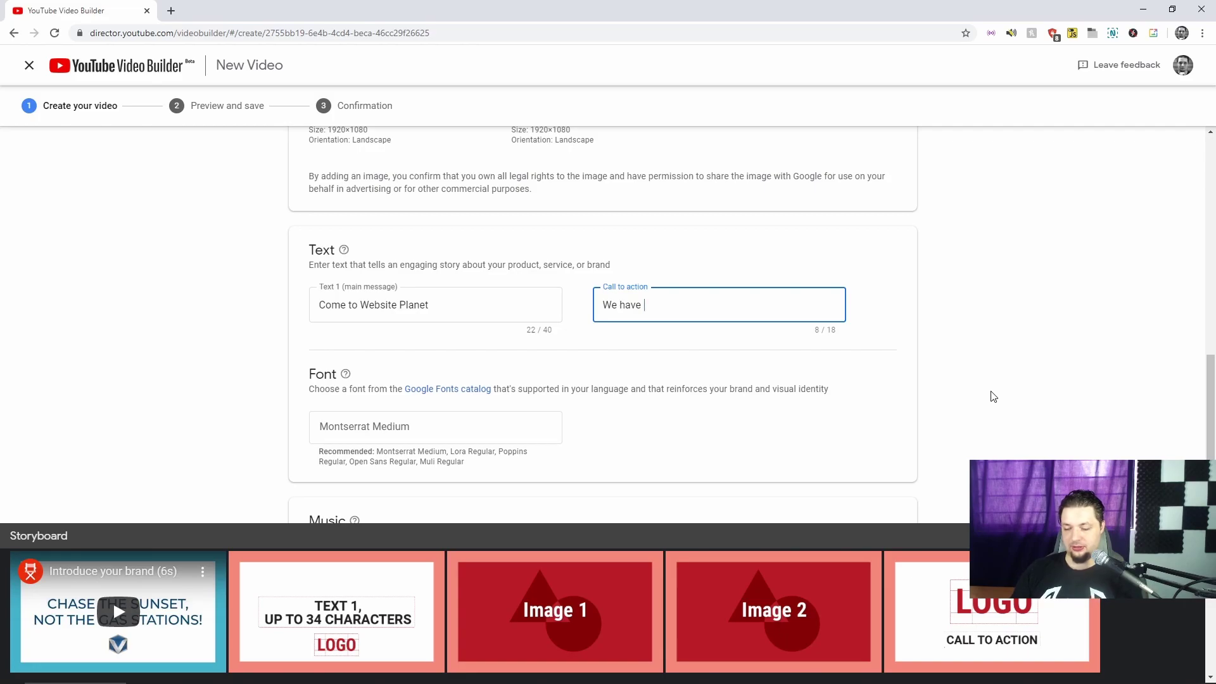
key(BackSpace)
key(BackSpace)
key(BackSpace)
key(BackSpace)
key(BackSpace)
key(BackSpace)
key(BackSpace)
text(Pup)
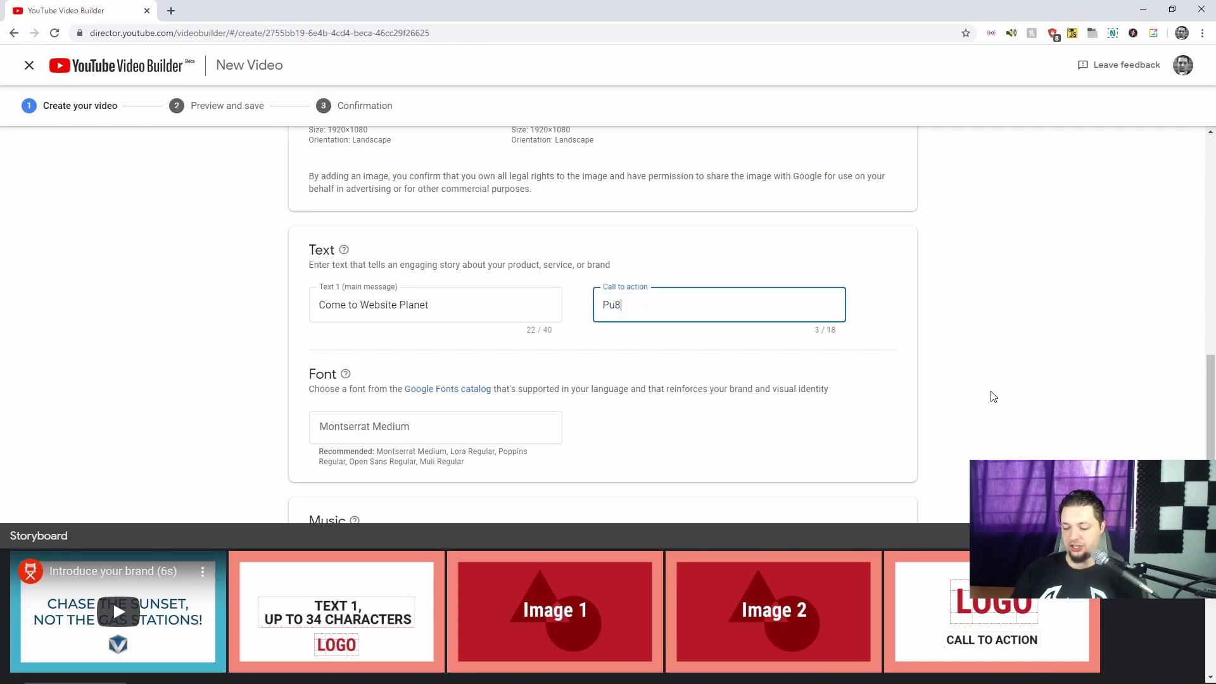
key(BackSpace)
key(BackSpace)
key(BackSpace)
text(Puppies &)
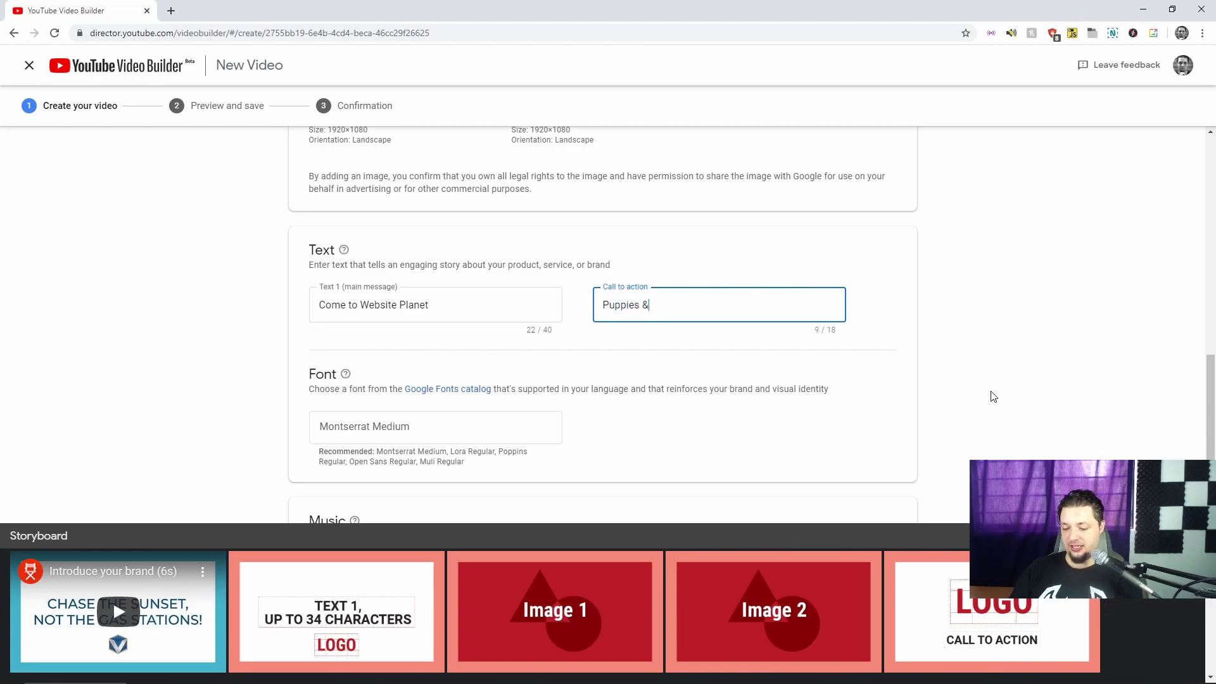
text( Kittiew)
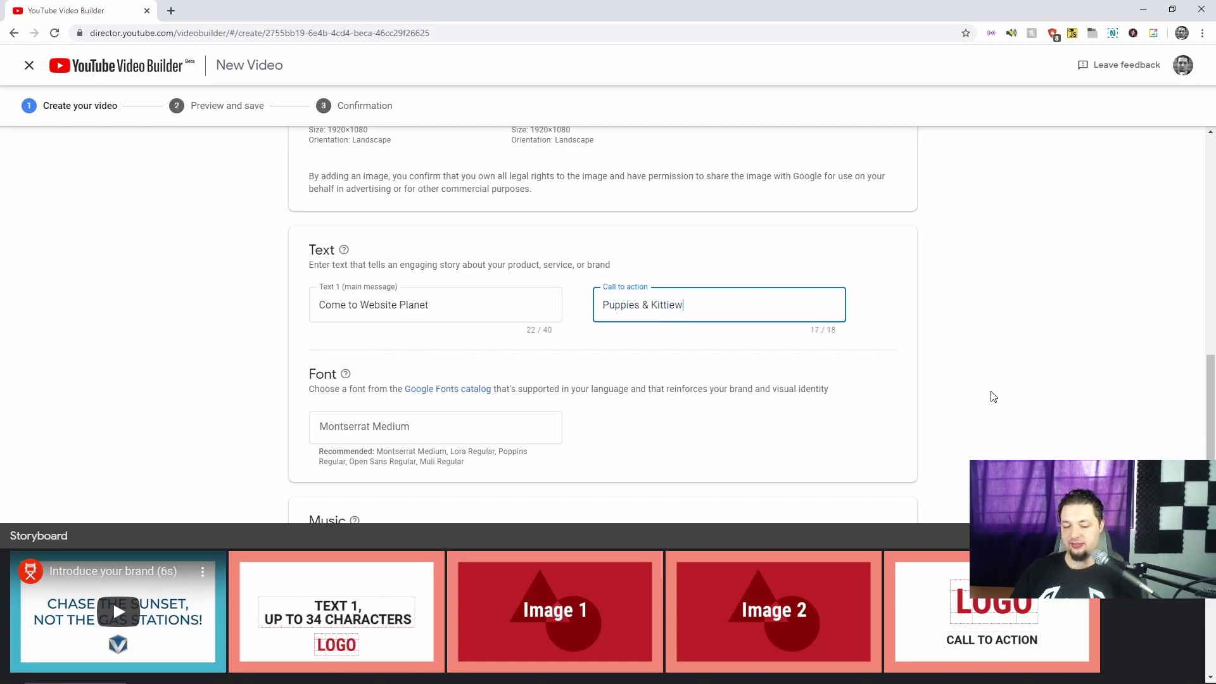
key(BackSpace)
text(s!)
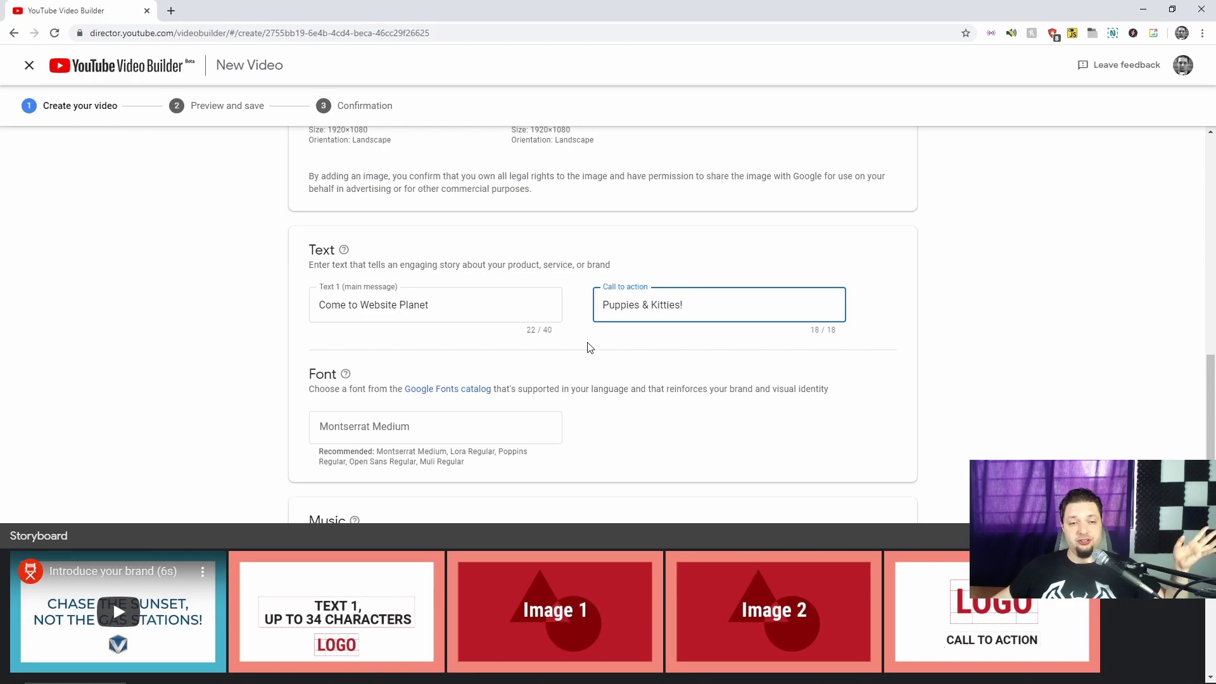
scroll(589, 347, down, 3)
Step: Replace Montserrat Medium with Montserrat Bold in the Font field
click(708, 258)
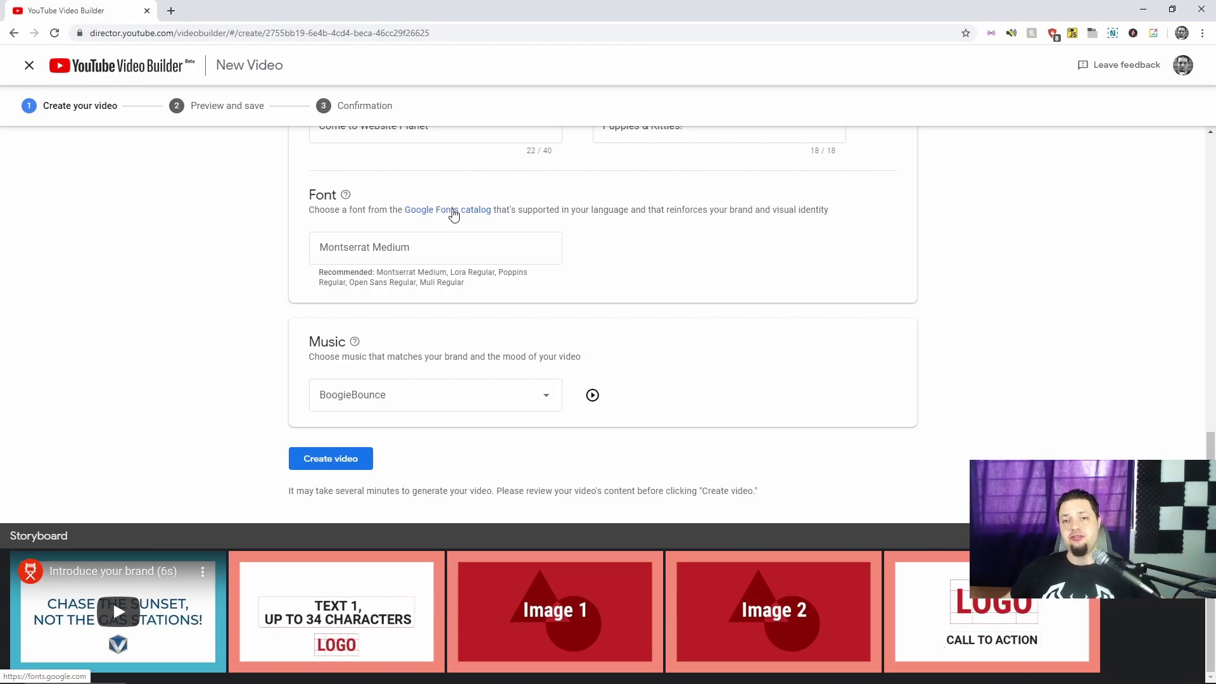
click(462, 247)
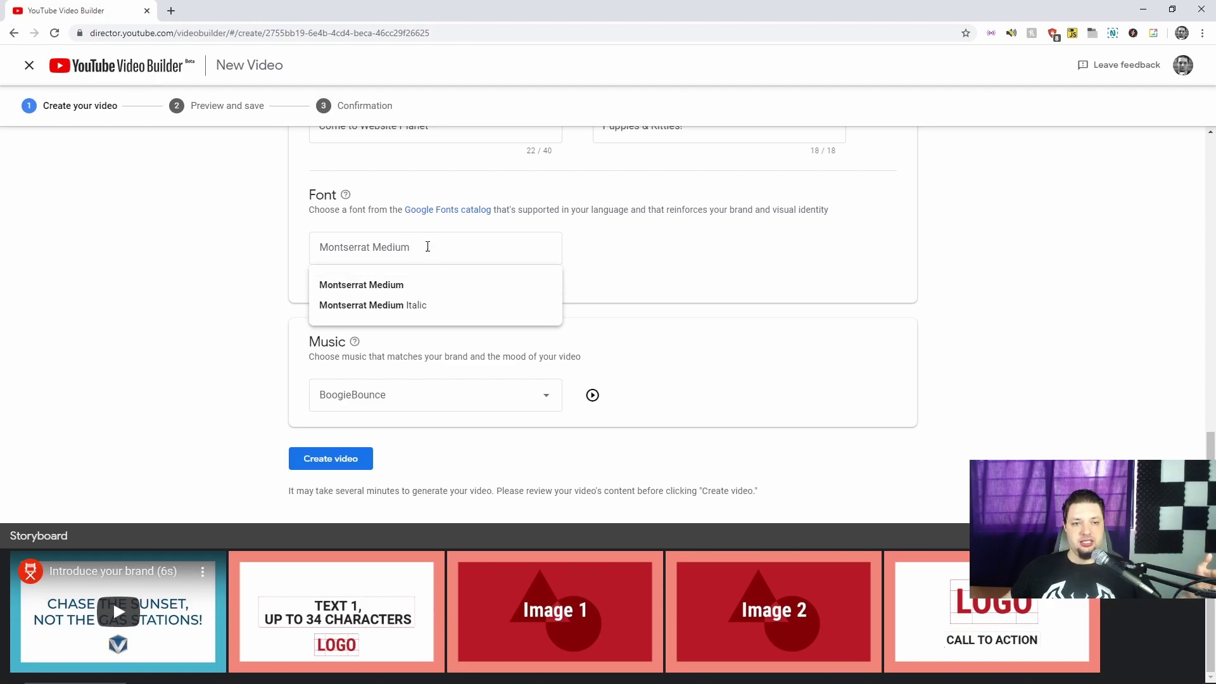
drag(441, 251, 264, 257)
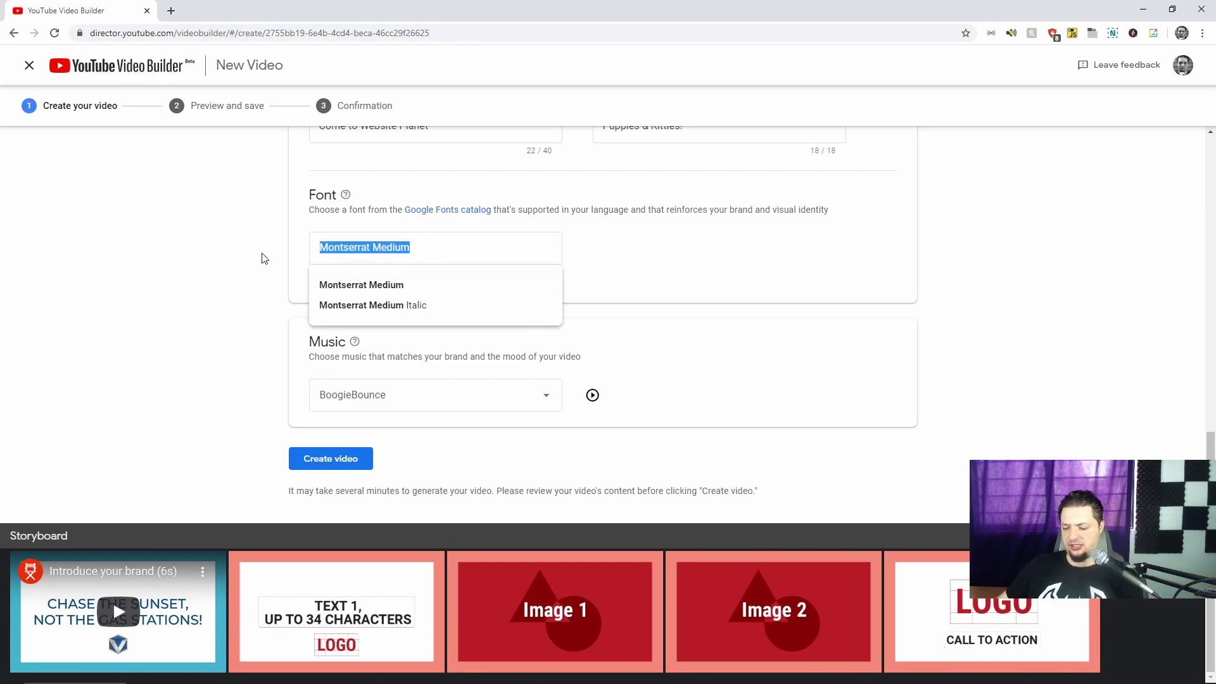
text(Oswal)
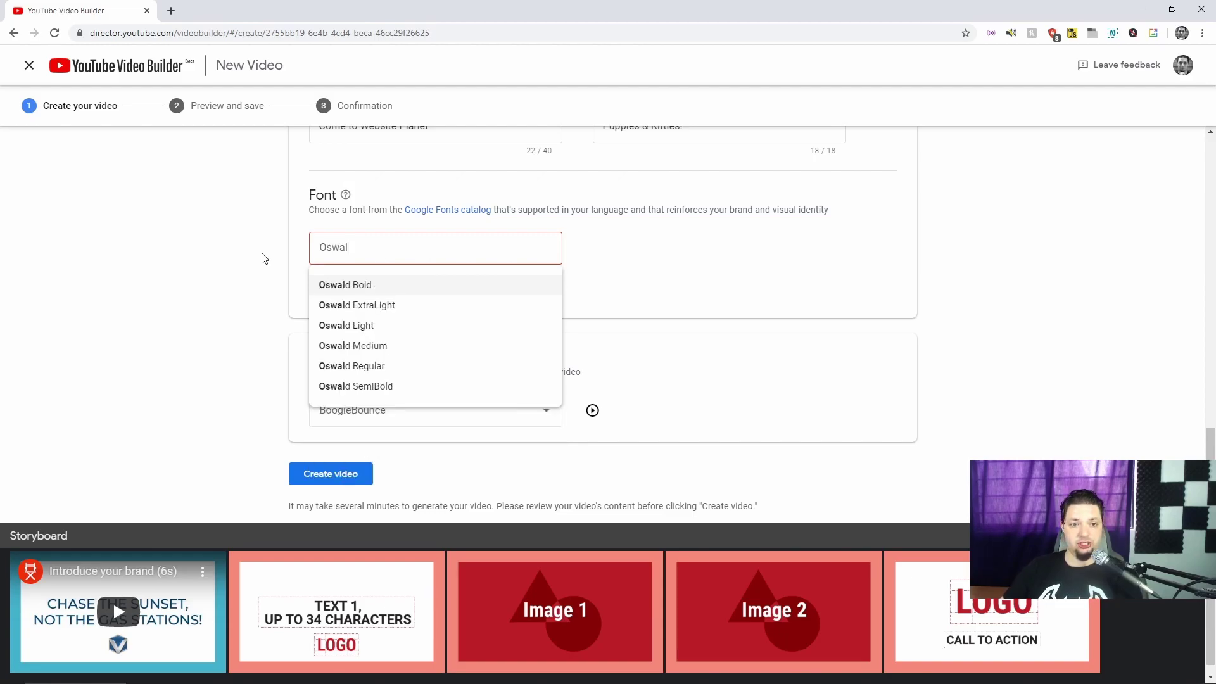
key(BackSpace)
key(BackSpace)
key(BackSpace)
key(BackSpace)
key(BackSpace)
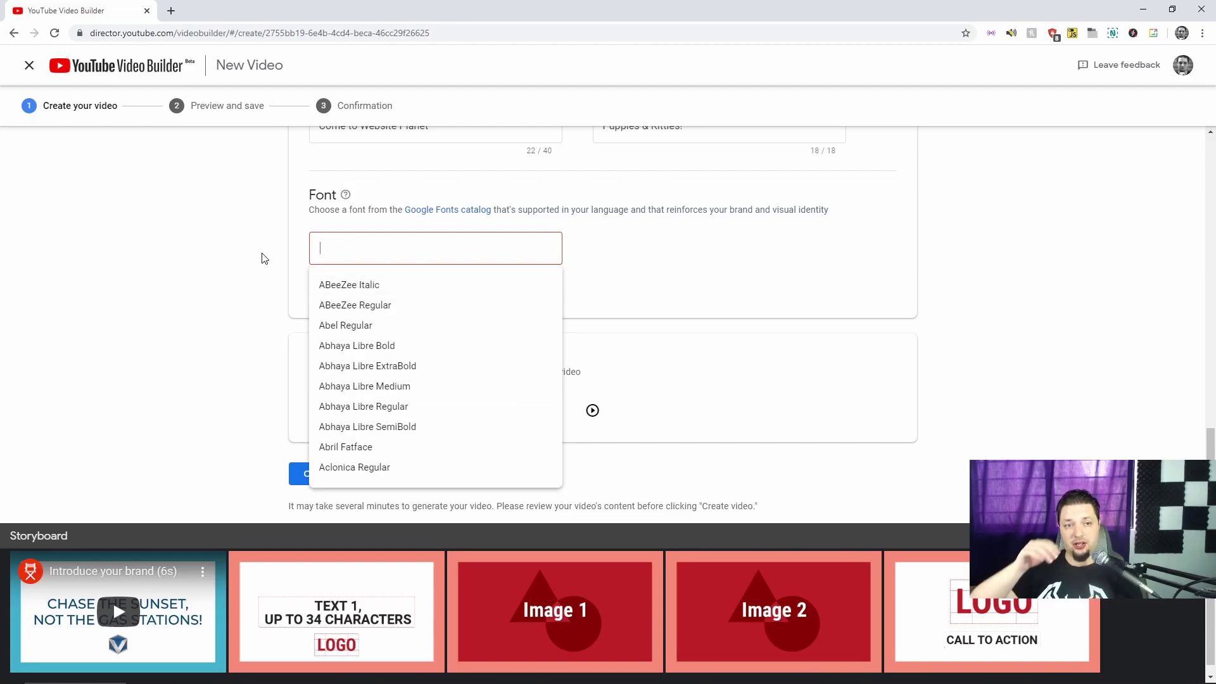
text(Mont)
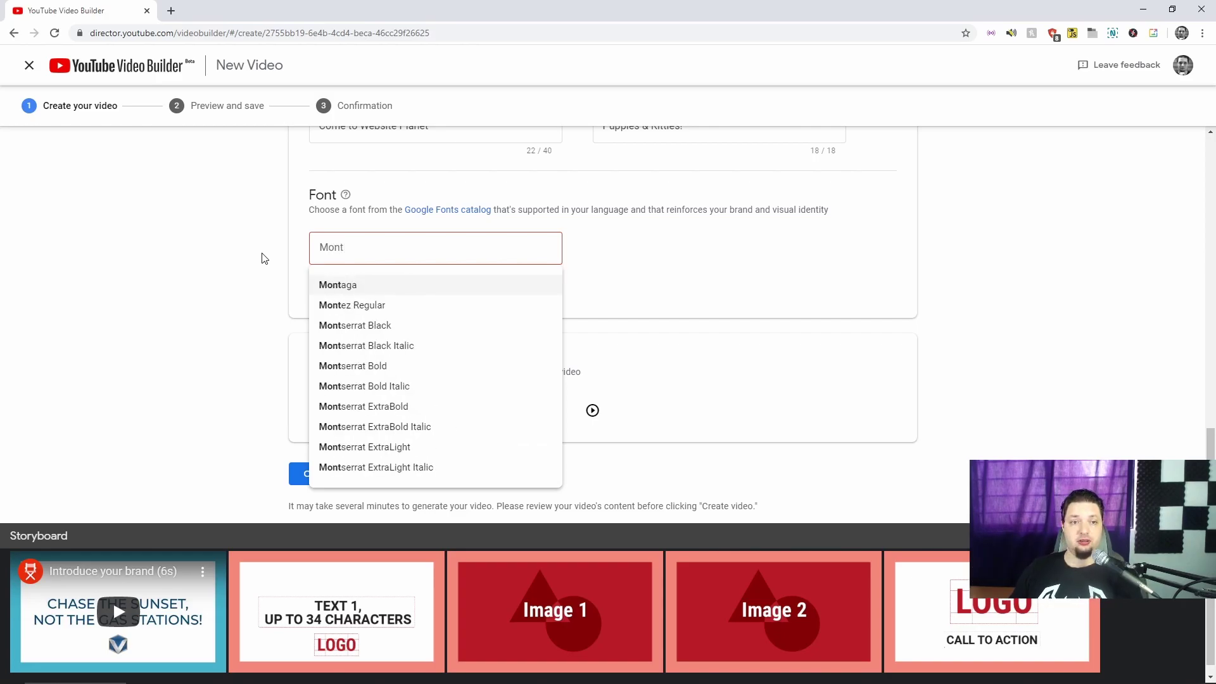
key(Down)
key(Down)
key(Down)
key(Down)
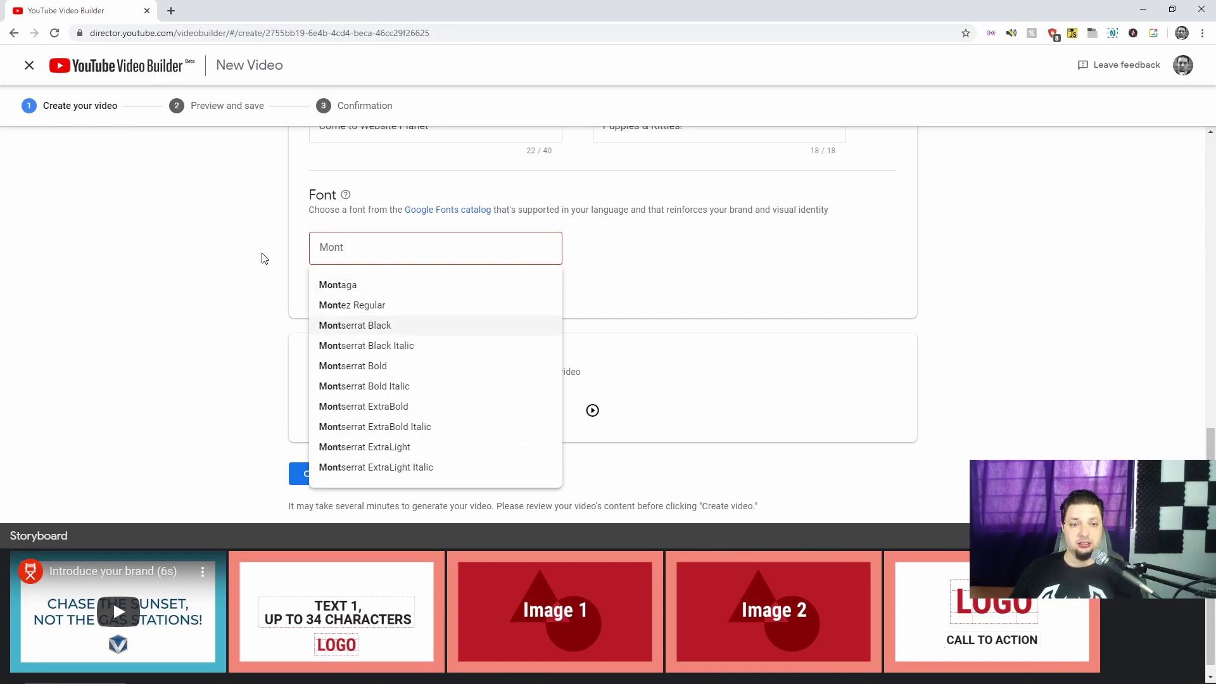
key(Return)
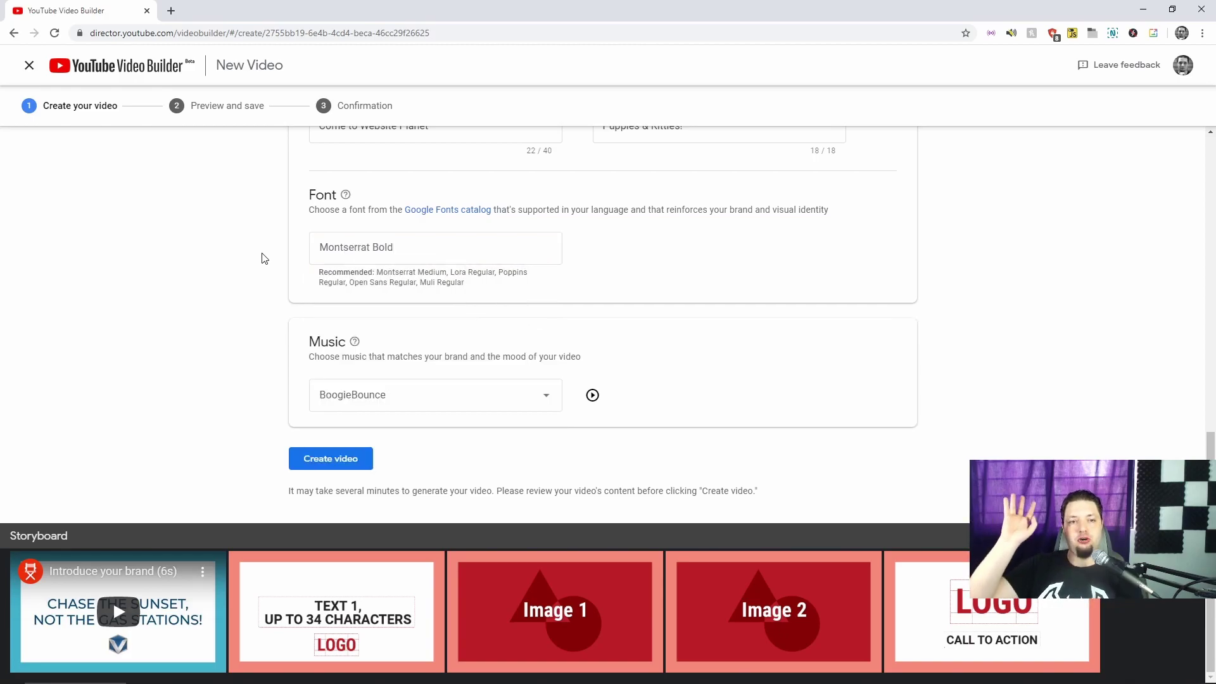
Step: Pick Minneapolis from the music track list in place of BoogieBounce
click(527, 406)
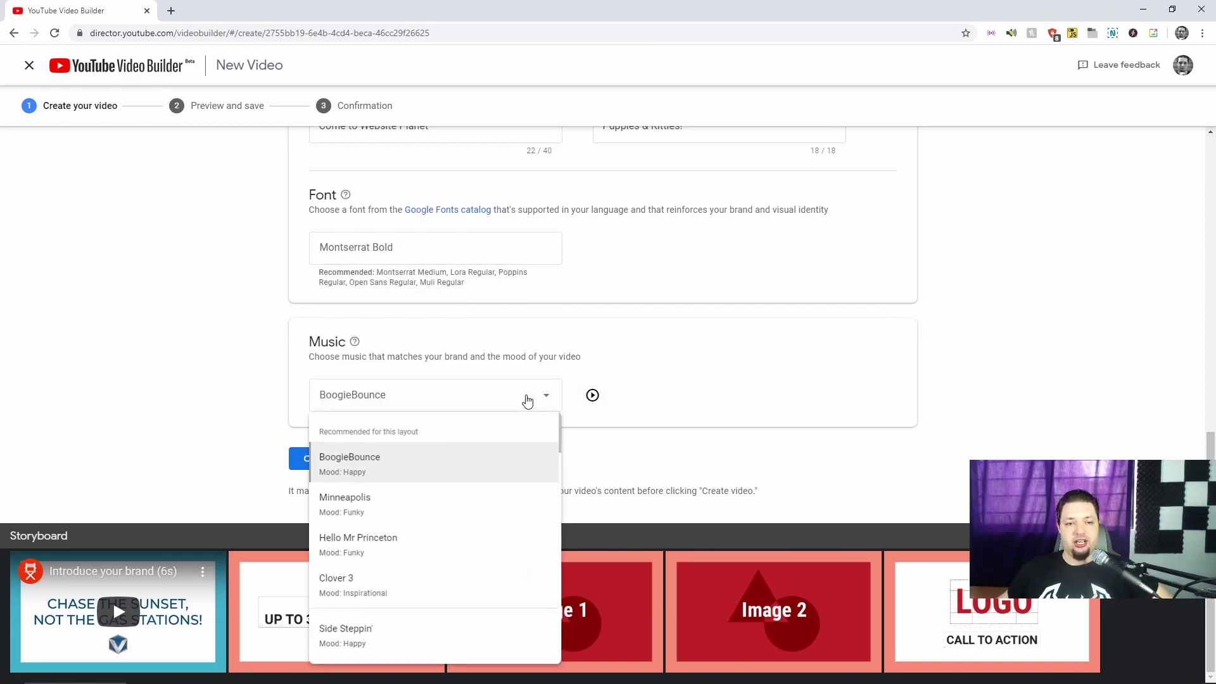
click(525, 397)
click(523, 394)
scroll(475, 496, down, 3)
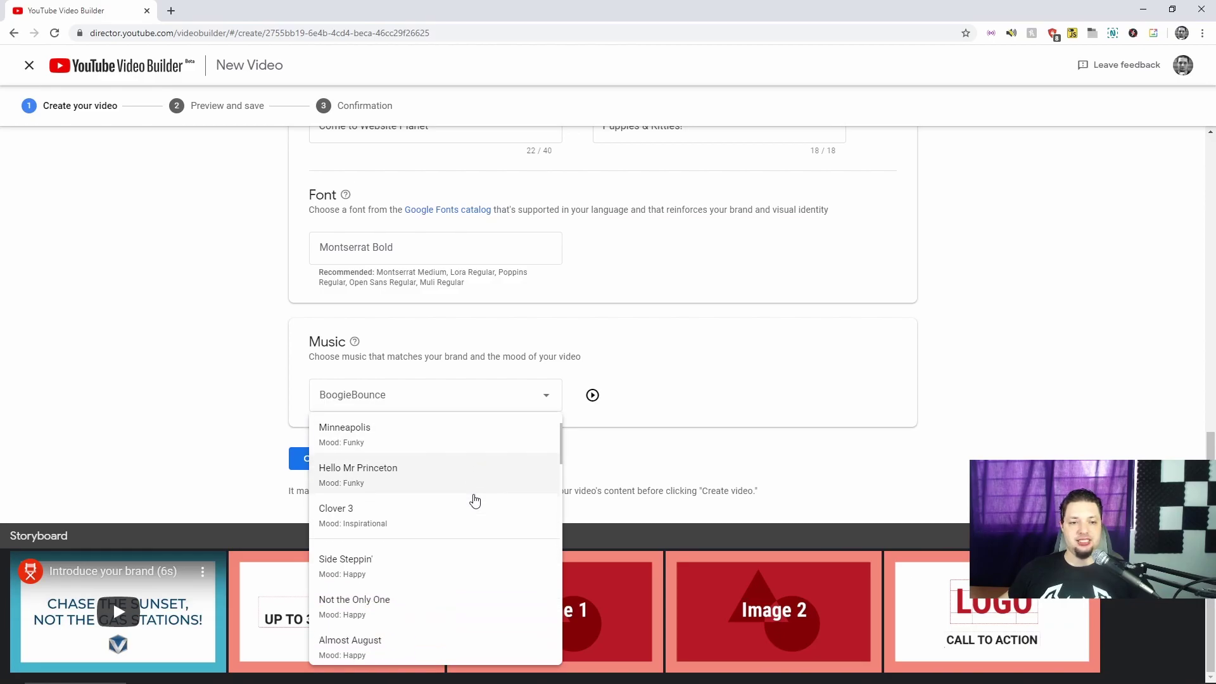
scroll(469, 475, up, 3)
scroll(476, 524, down, 3)
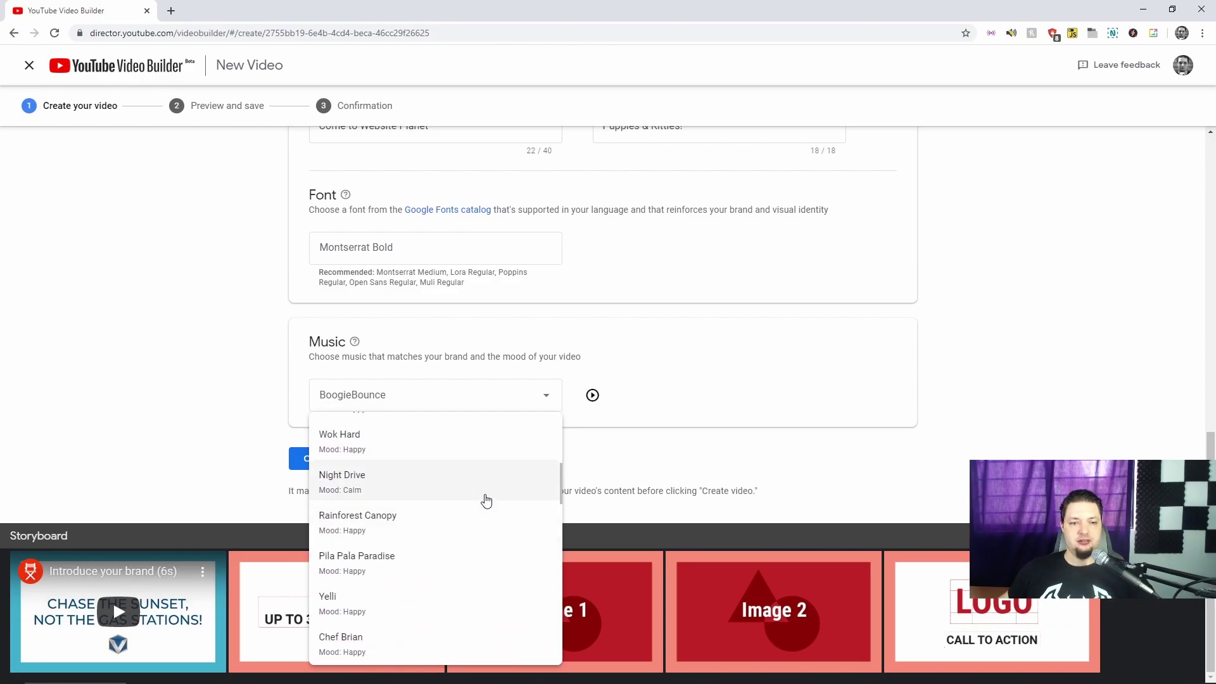
click(916, 393)
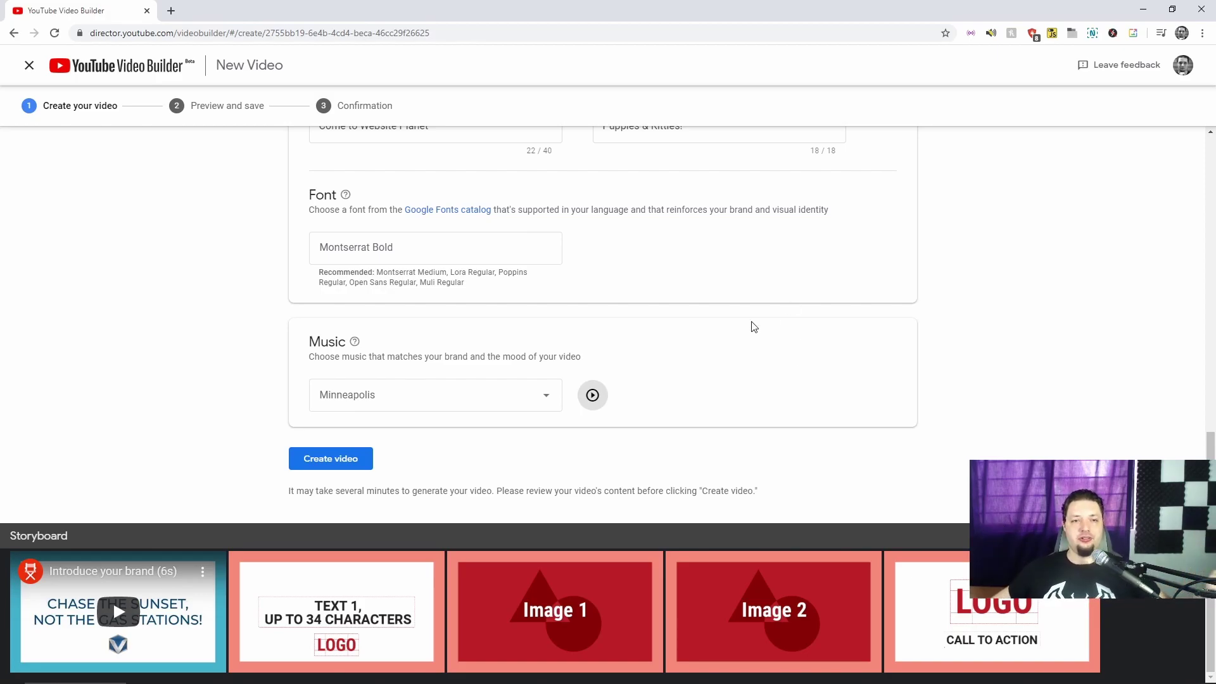
scroll(754, 320, up, 4)
scroll(745, 285, down, 5)
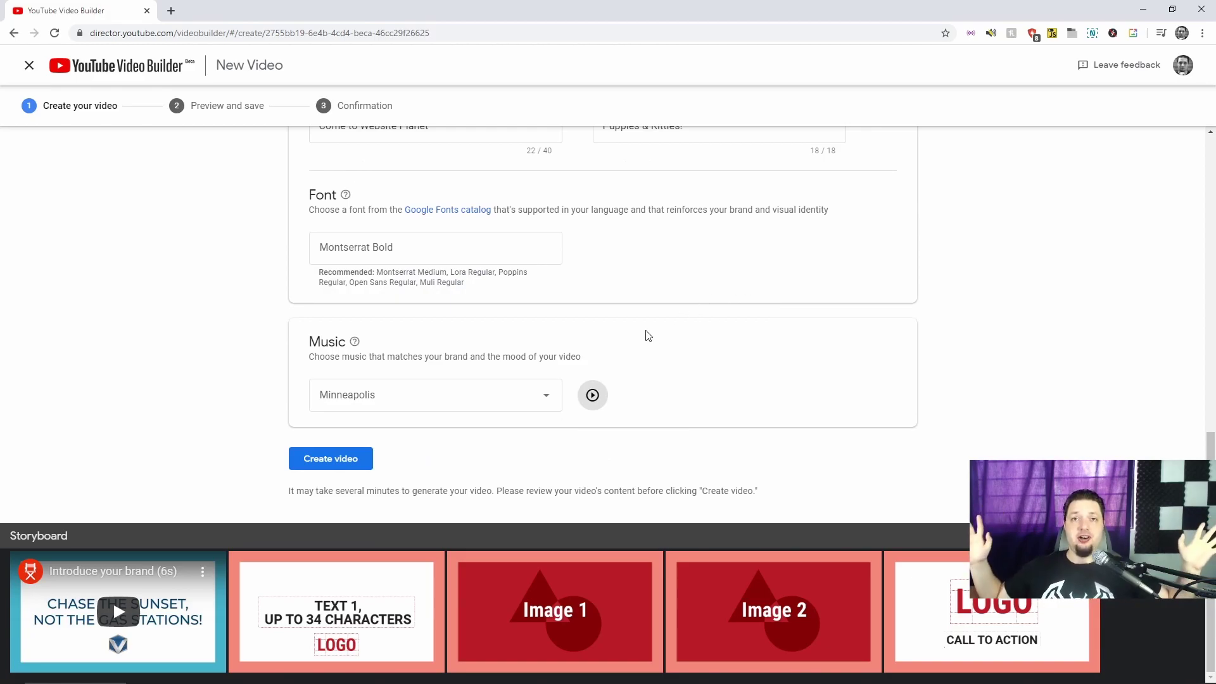
Step: Dismiss the could-not-create error and run Create video again
click(342, 460)
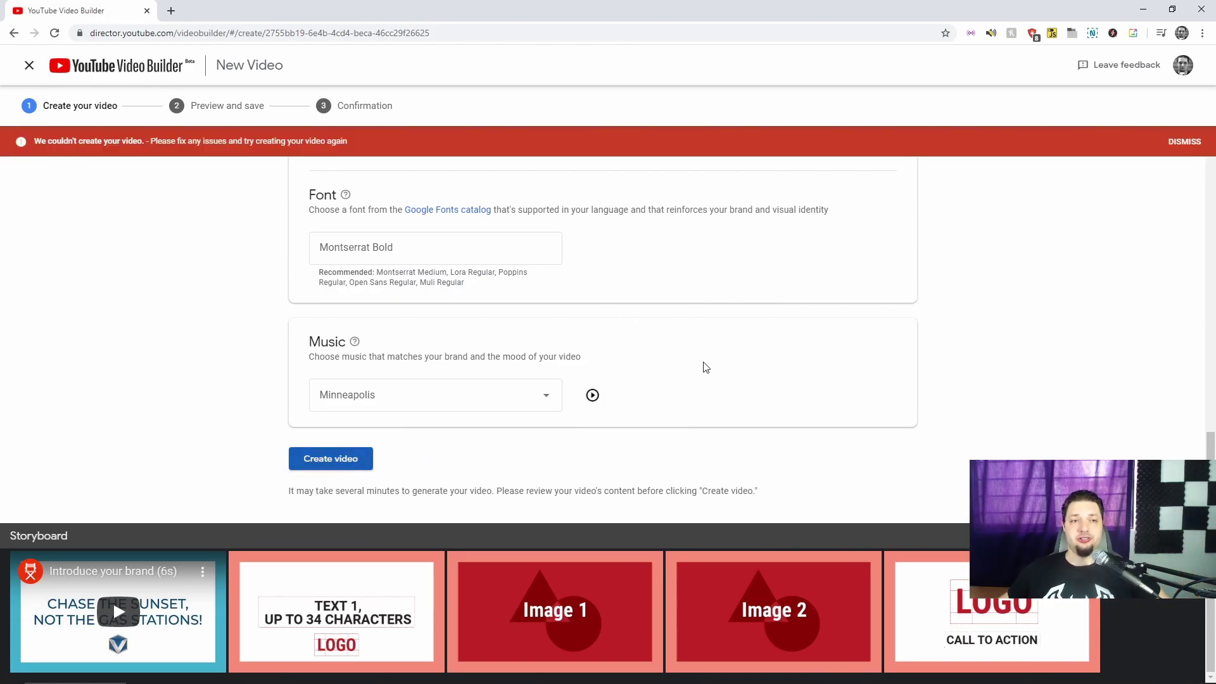
scroll(705, 369, up, 10)
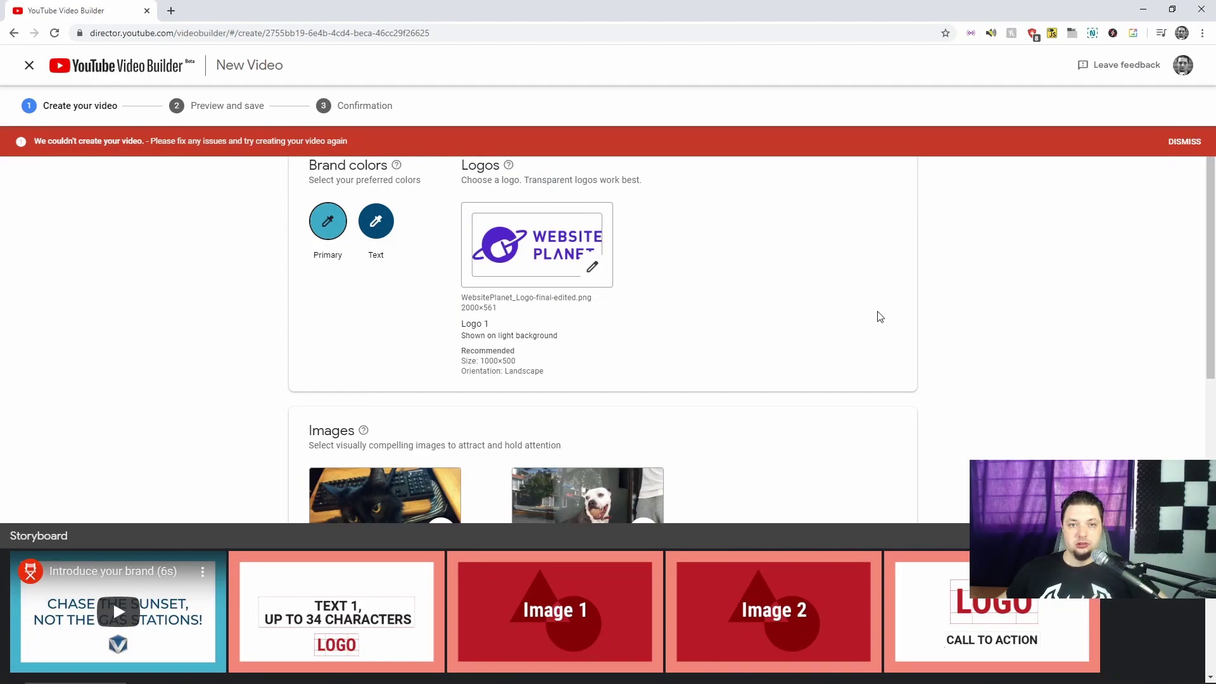
scroll(875, 311, down, 10)
scroll(876, 310, down, 2)
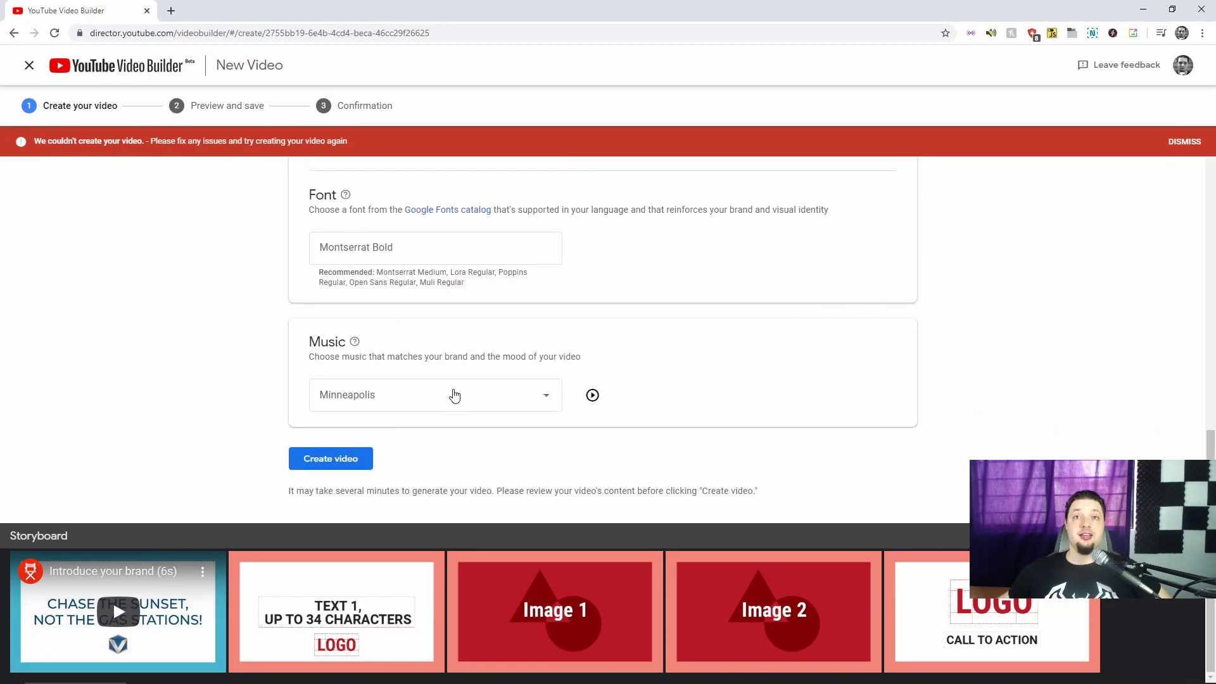
click(1185, 141)
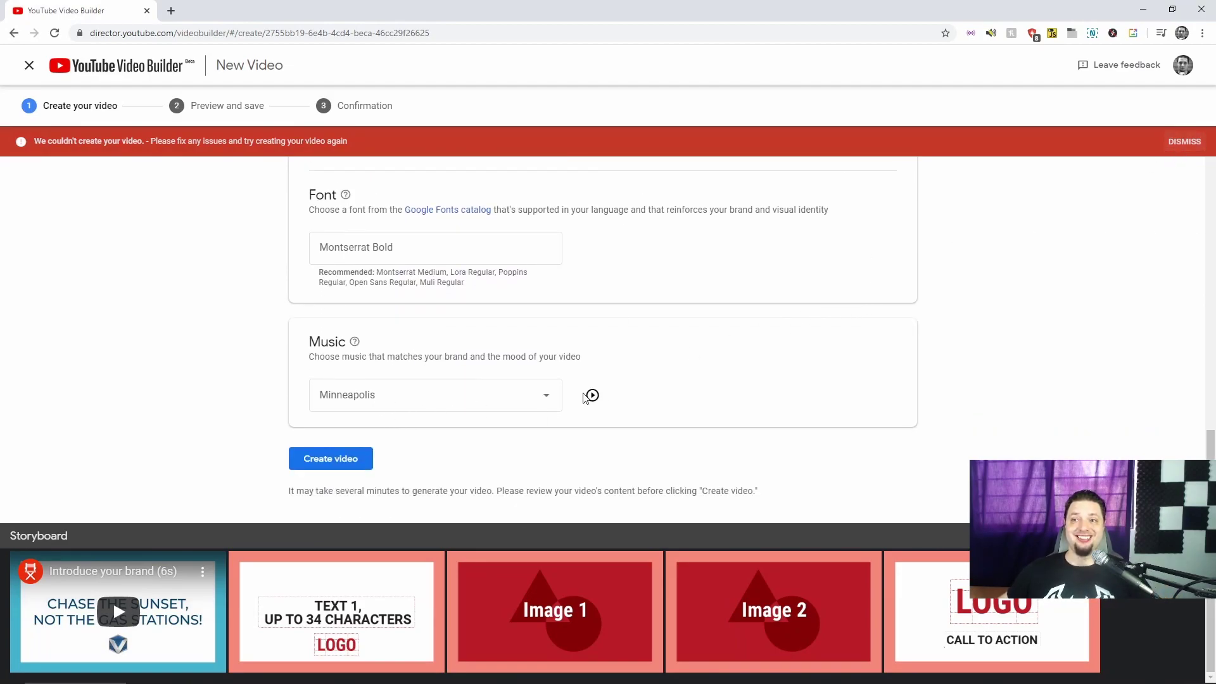
click(327, 461)
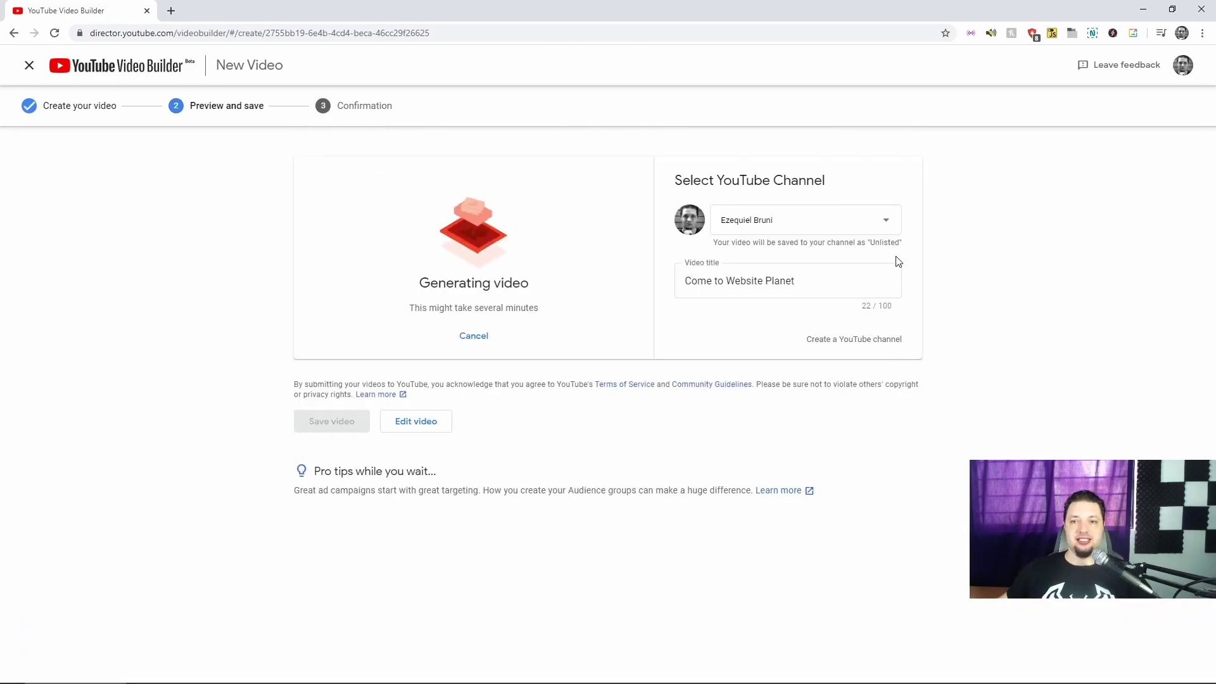
Step: Check the YouTube channel list, keeping the current channel, while the video generates
click(887, 222)
click(889, 223)
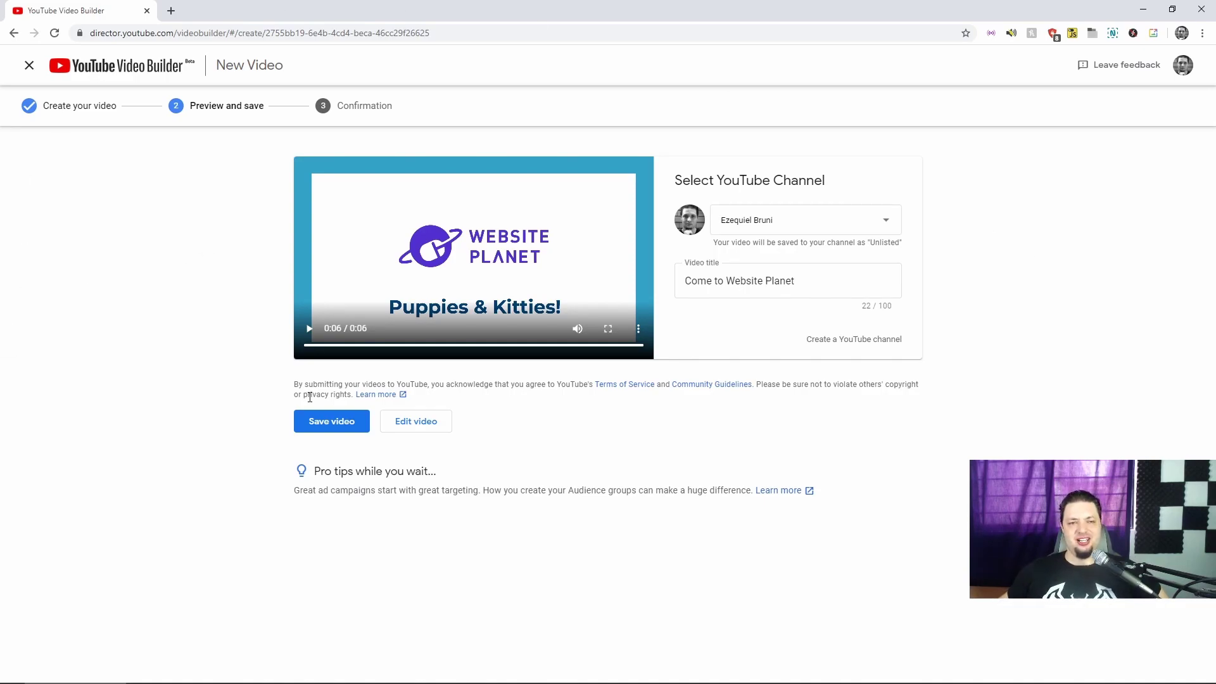
Step: Save the 'Come to Website Planet' video to the YouTube channel
click(332, 423)
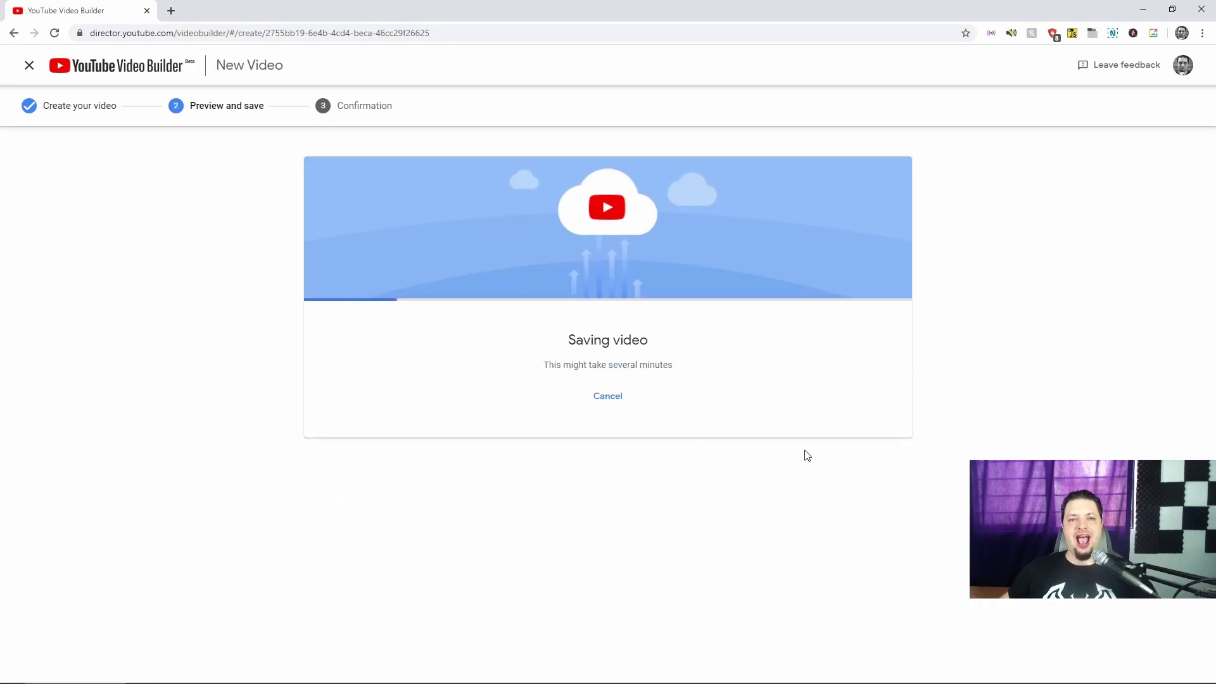